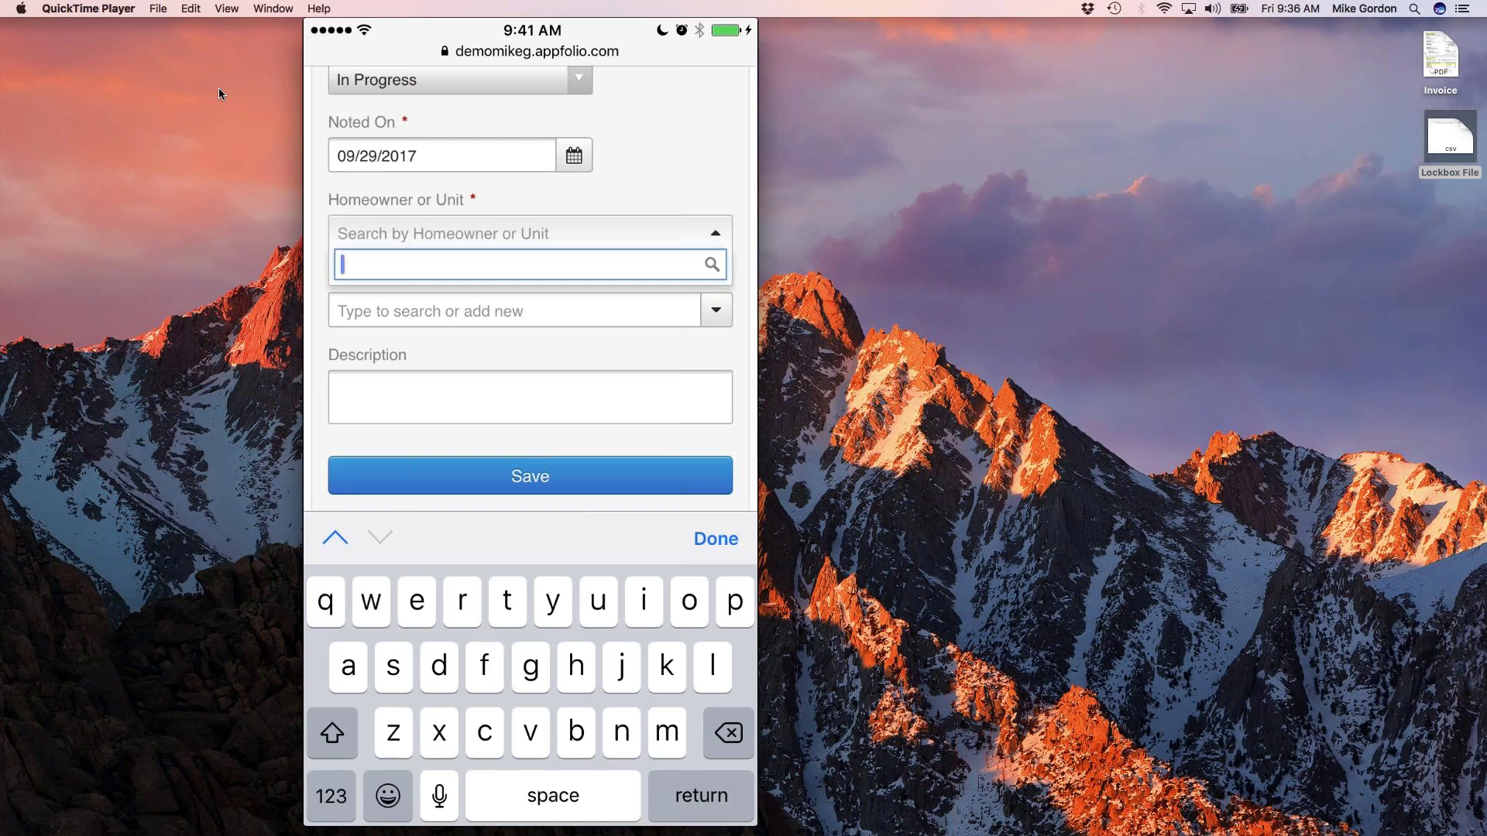
Assign the new violation to the homeowner of unit A-01 and set its violation type to Lawn.
{"action": "type", "text": "a-01"}
{"action": "key", "text": "Return"}
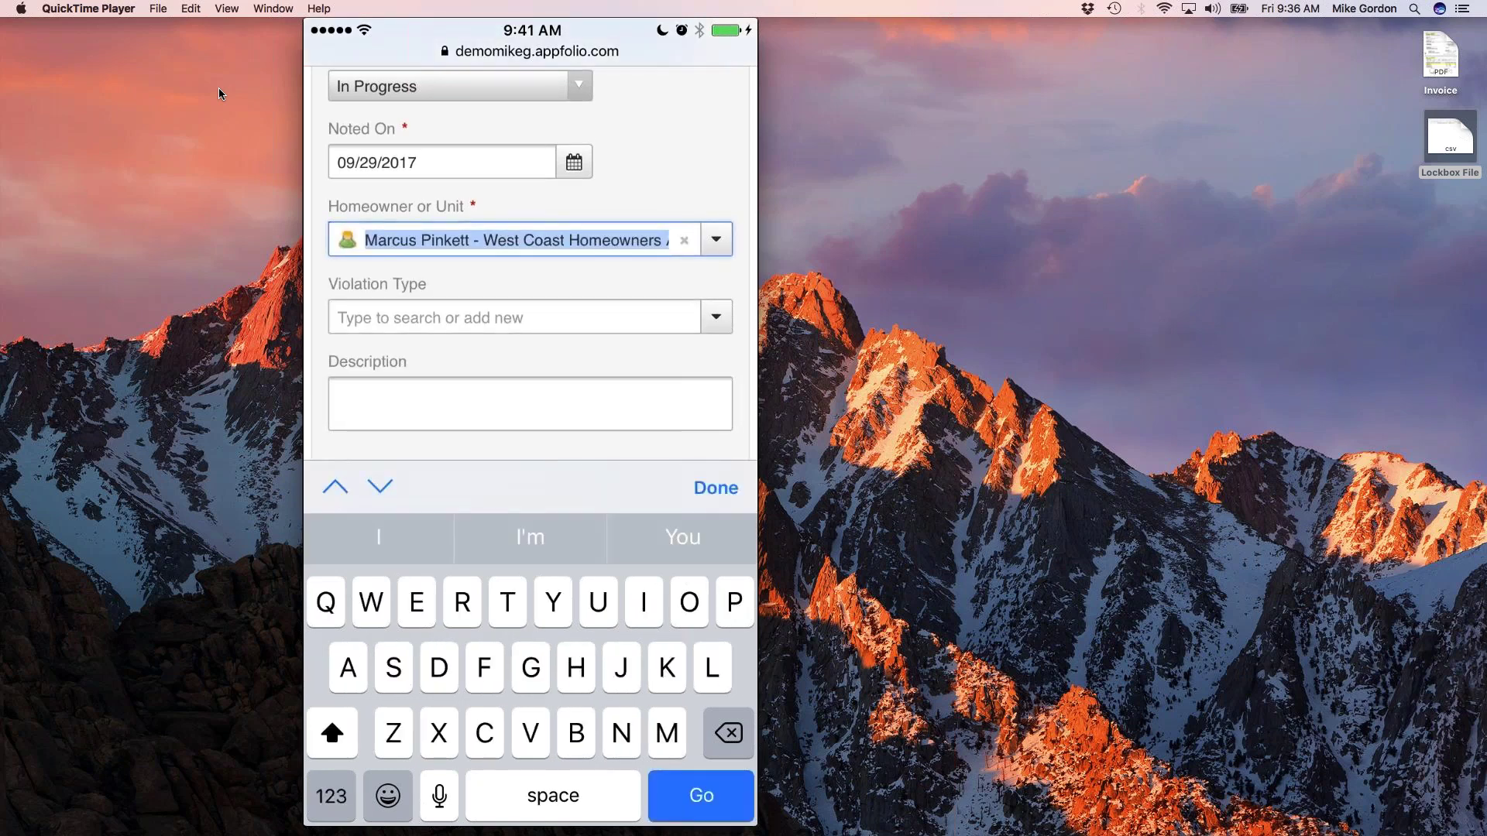
{"action": "key", "text": "Tab"}
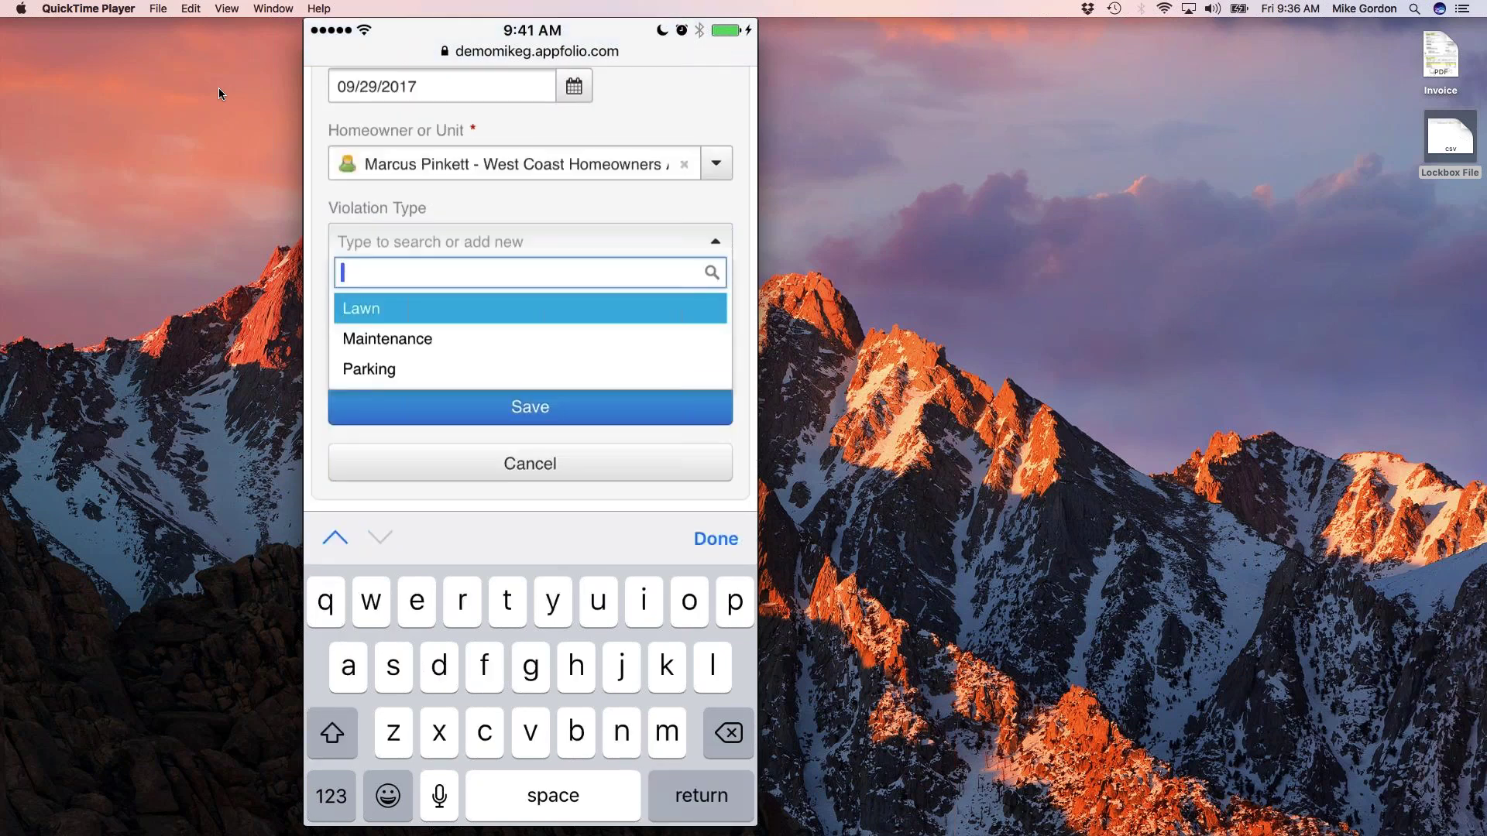
{"action": "key", "text": "Return"}
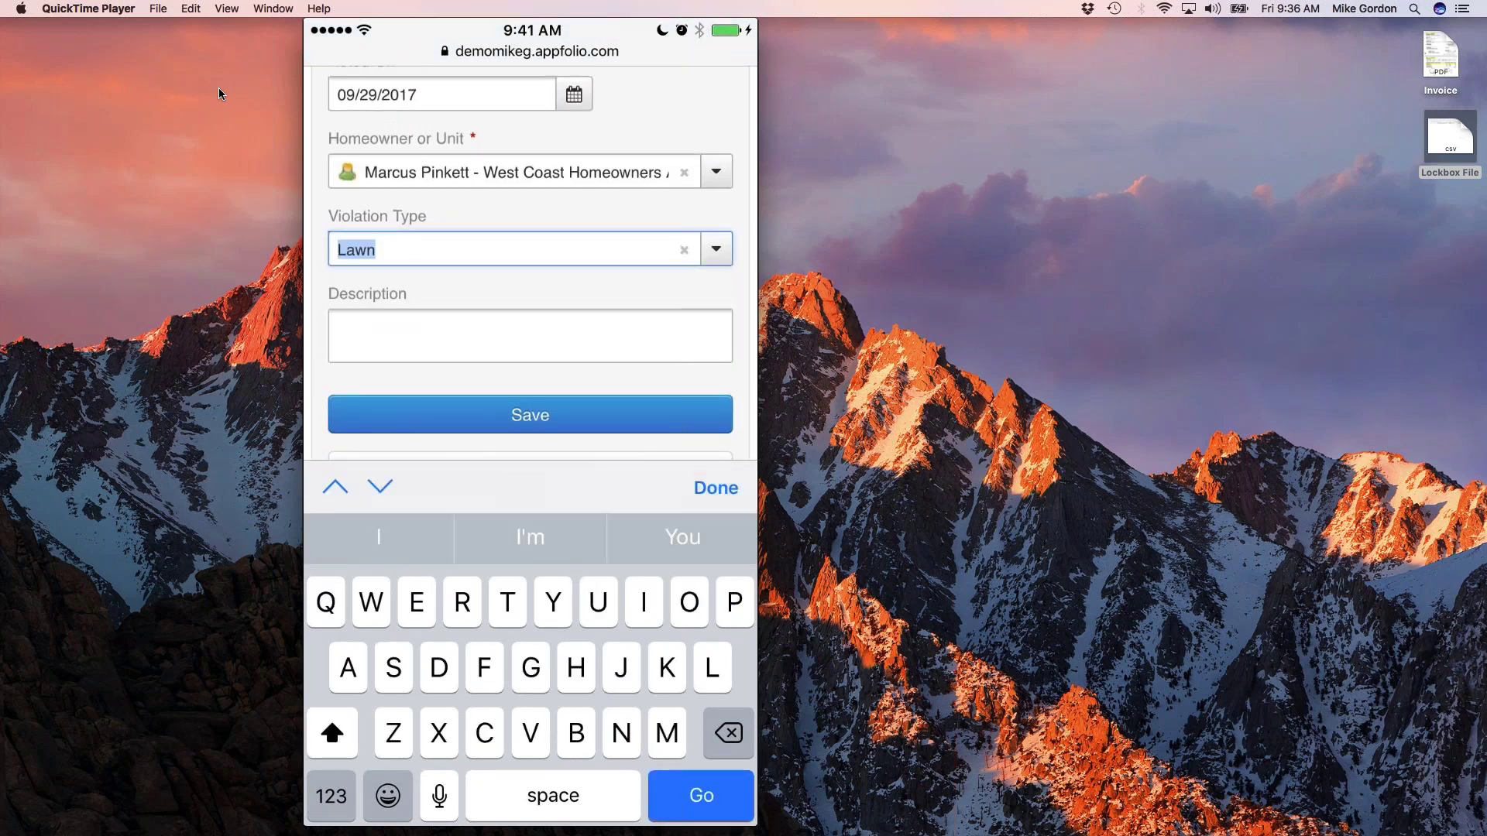
{"action": "key", "text": "Tab"}
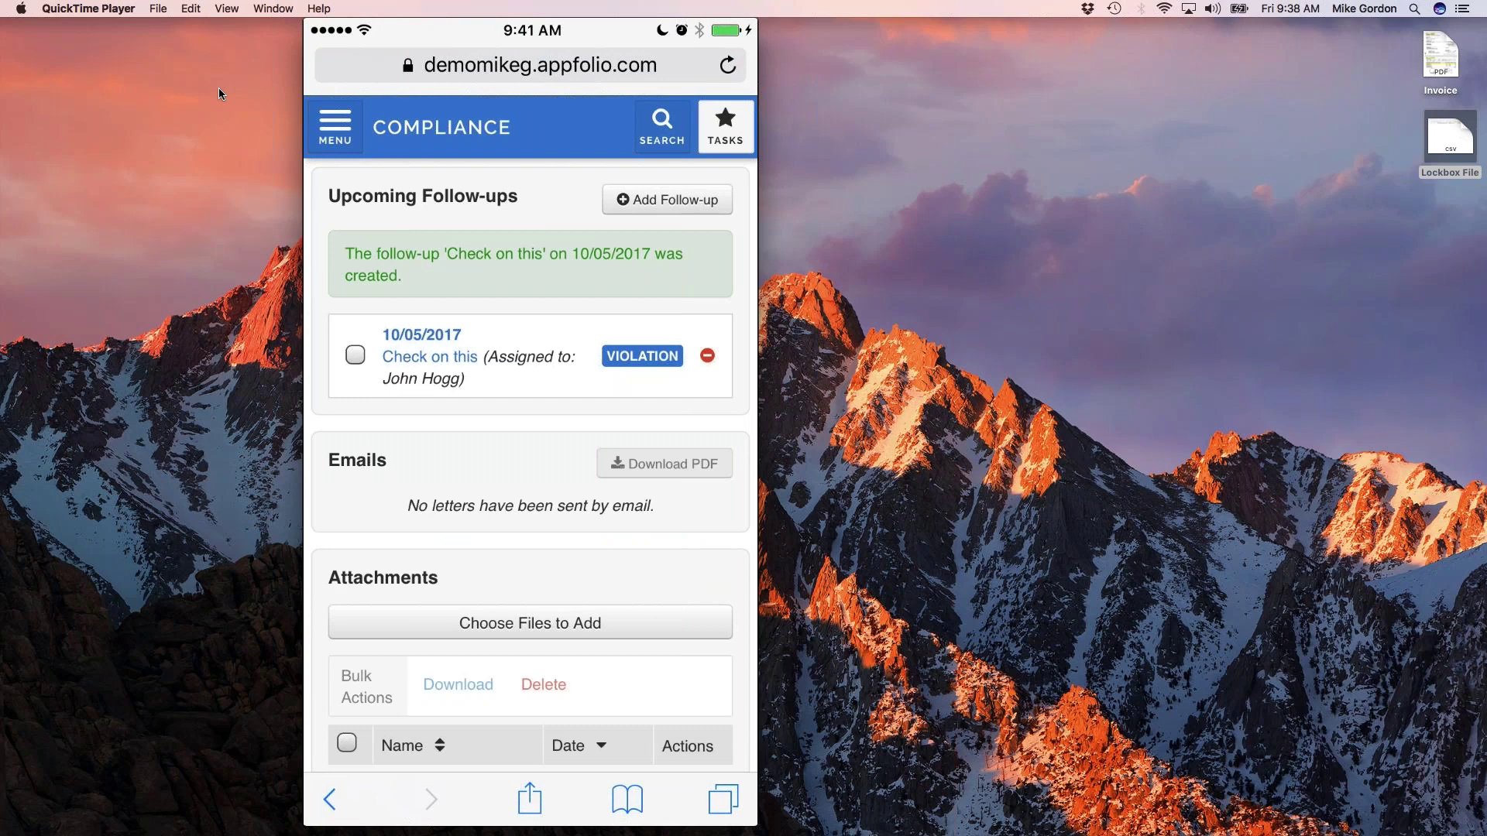
Put away the mirrored phone window and switch to the AppFolio Receipts window in Chrome.
{"action": "mouse_move", "coordinate": [1148, 819]}
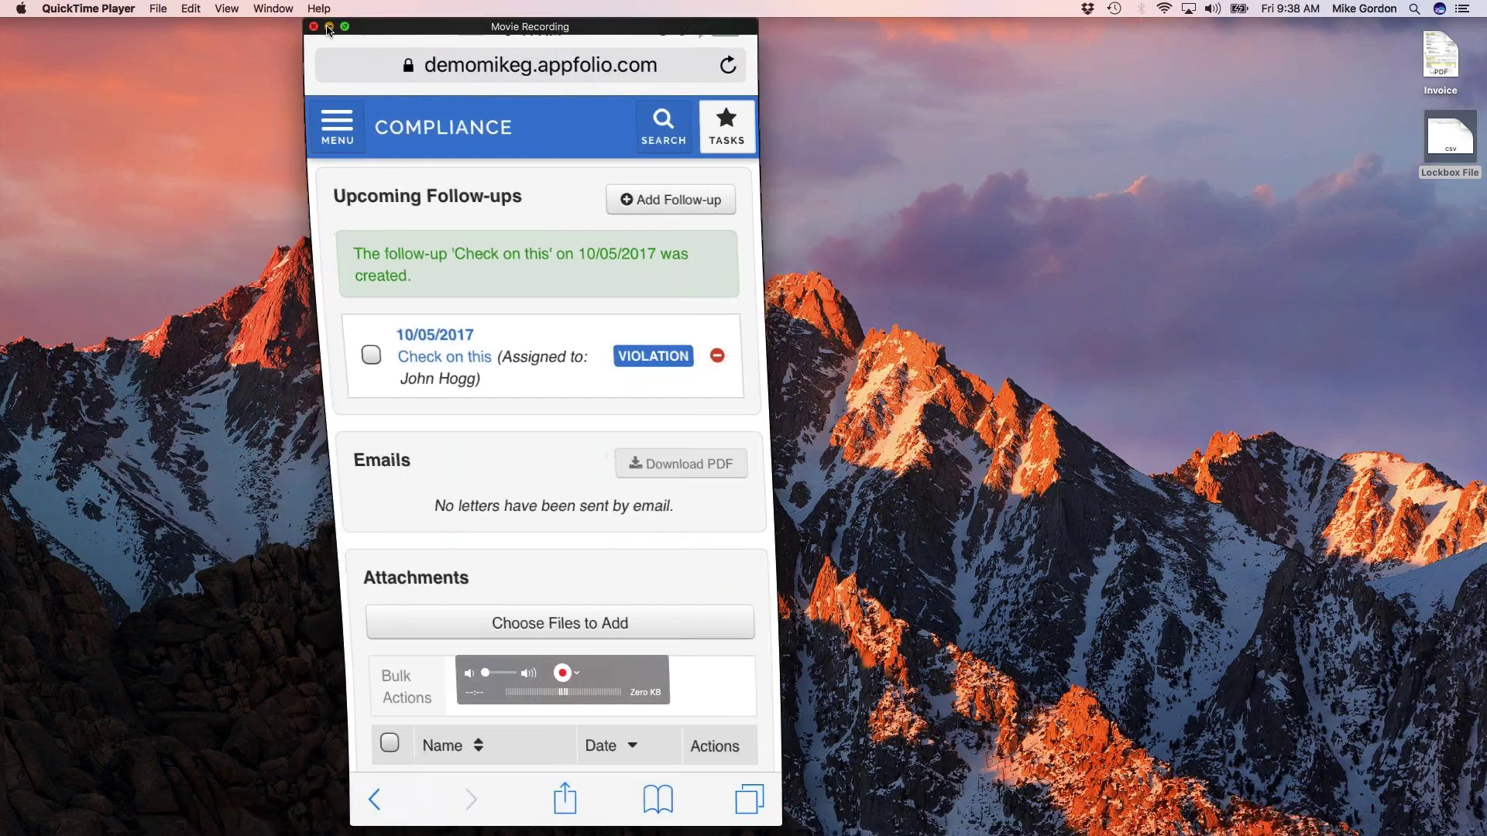
{"action": "key", "text": "super+w"}
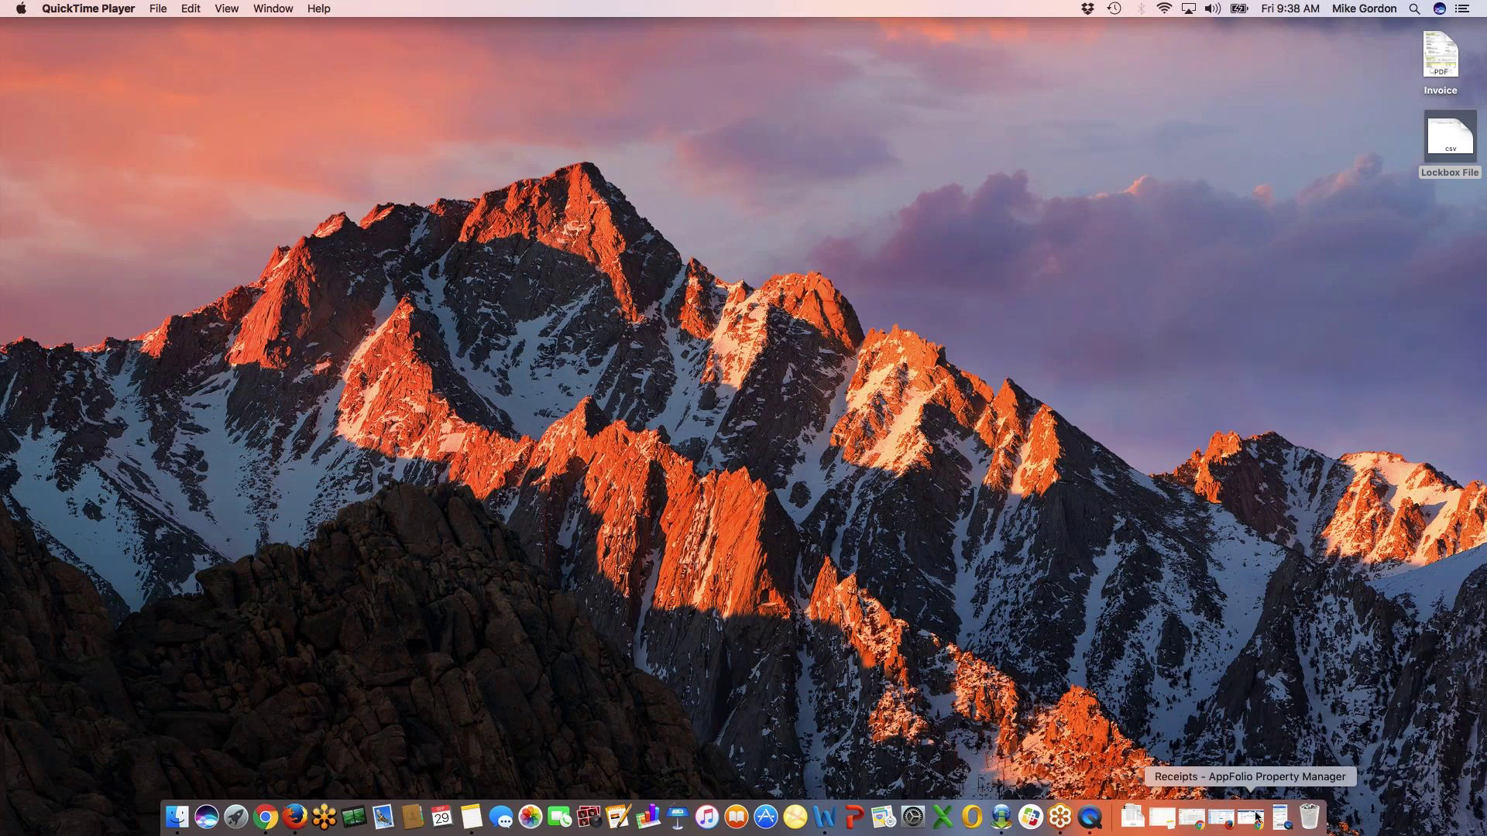
{"action": "left_click", "coordinate": [1257, 817]}
Go to the compliance violations list and open the 09/29/2017 Lawn violation for unit A-01.
{"action": "mouse_move", "coordinate": [836, 134]}
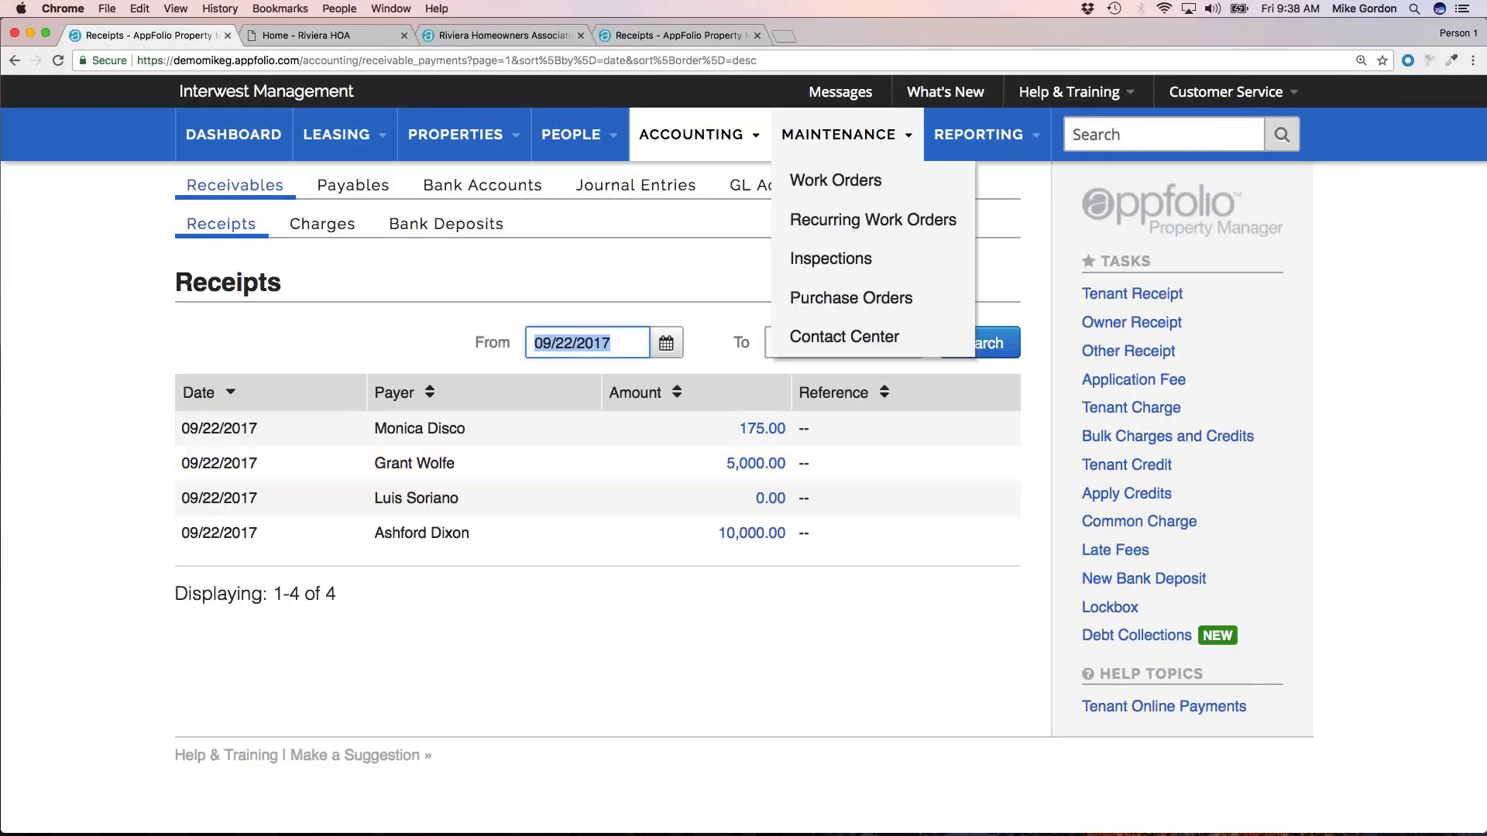
{"action": "mouse_move", "coordinate": [977, 136]}
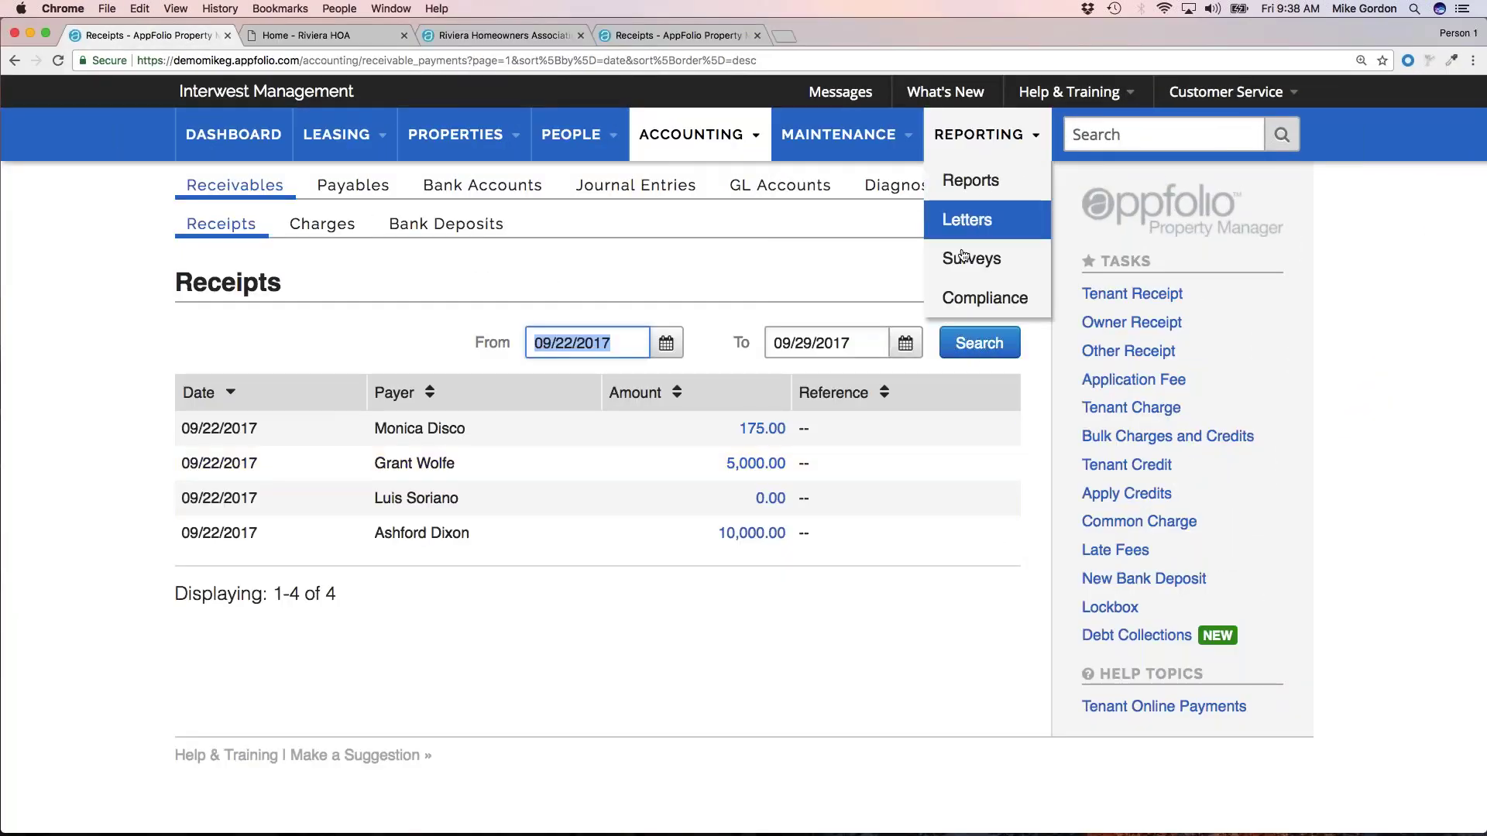
{"action": "left_click", "coordinate": [964, 300]}
{"action": "left_click", "coordinate": [964, 299]}
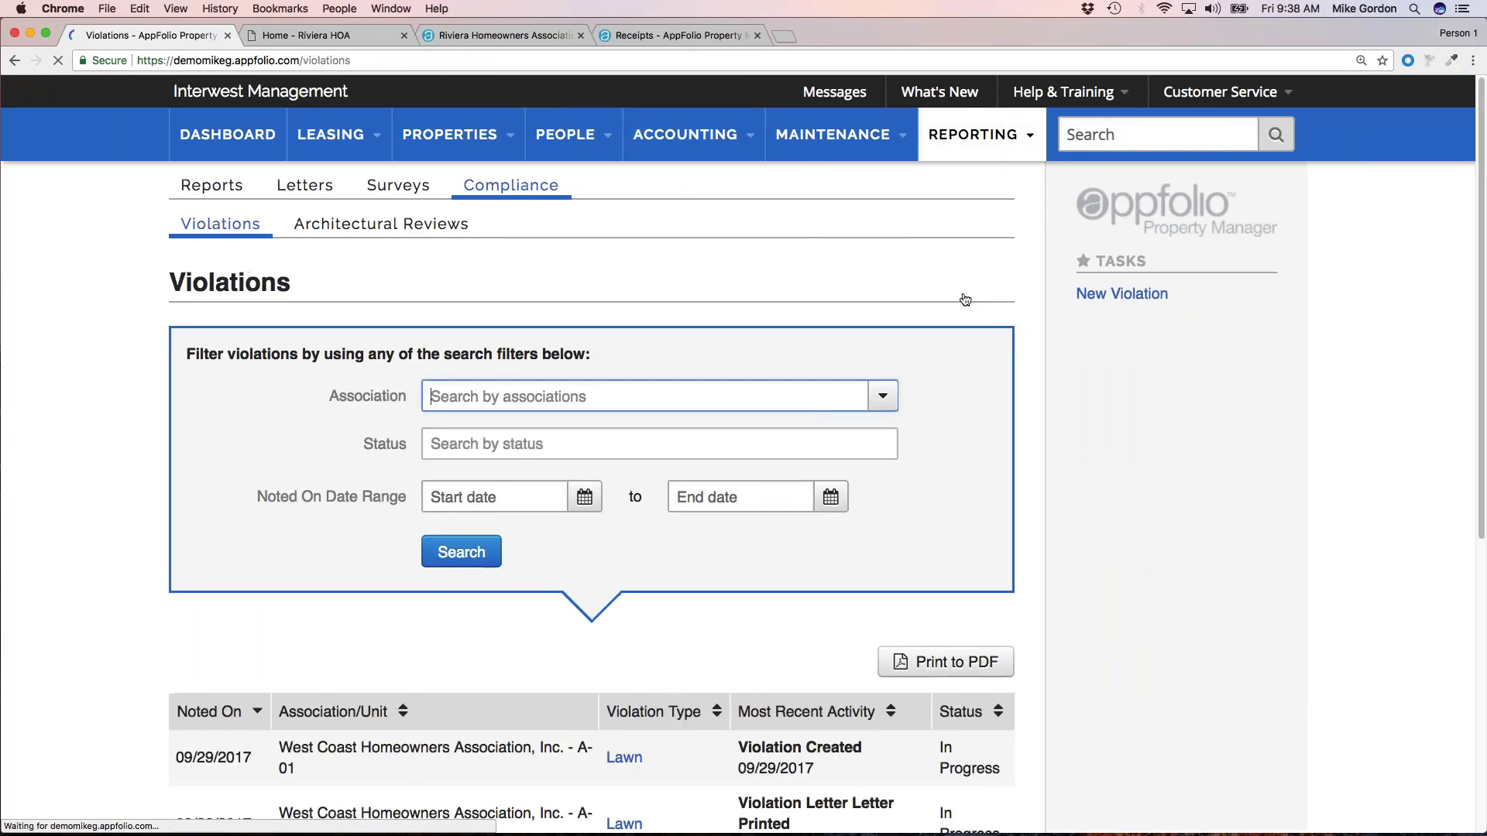
{"action": "scroll", "coordinate": [864, 345], "scroll_direction": "down", "scroll_amount": 3}
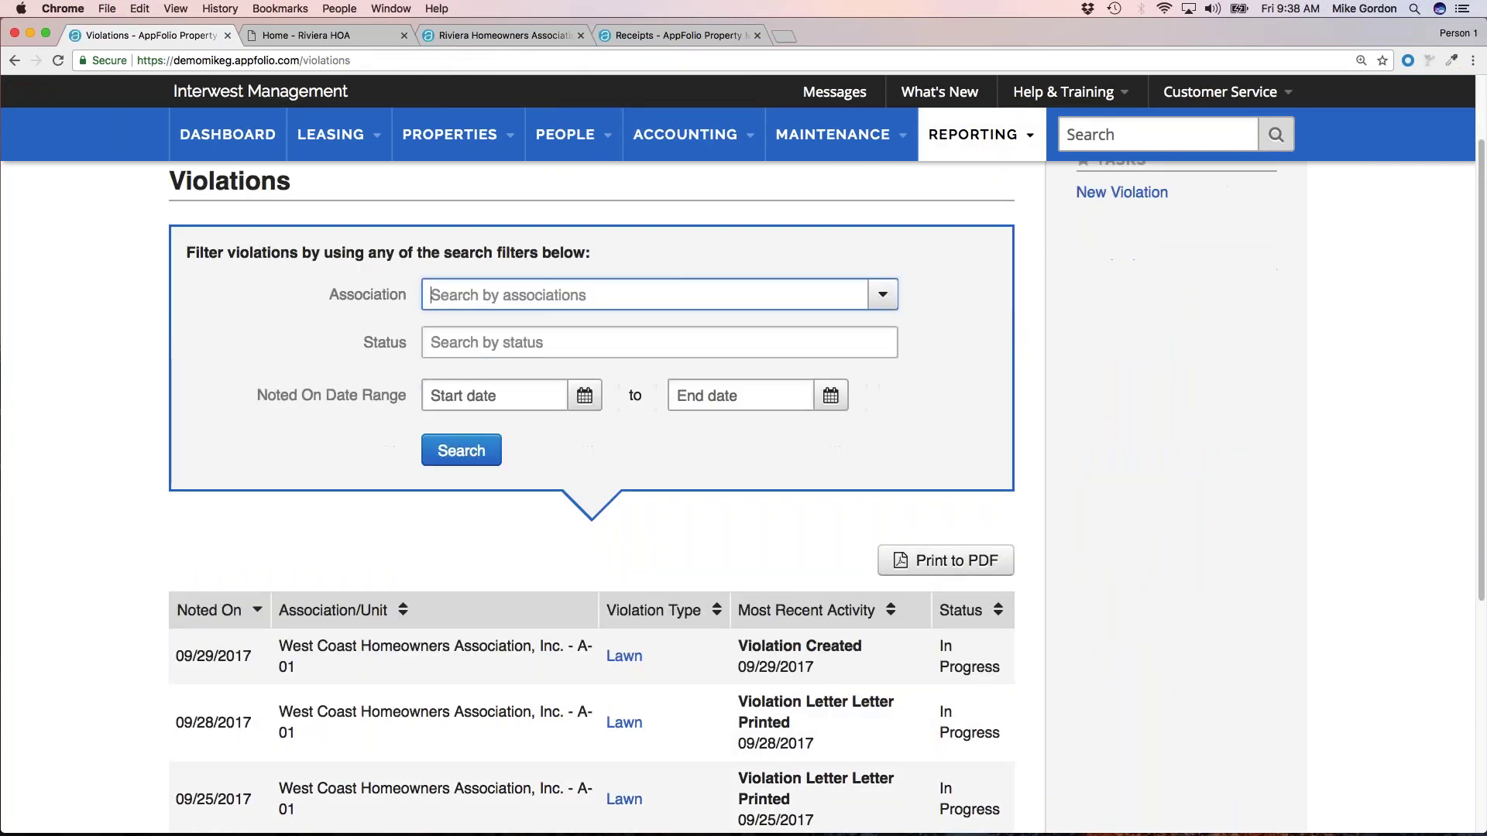
{"action": "left_click", "coordinate": [635, 658]}
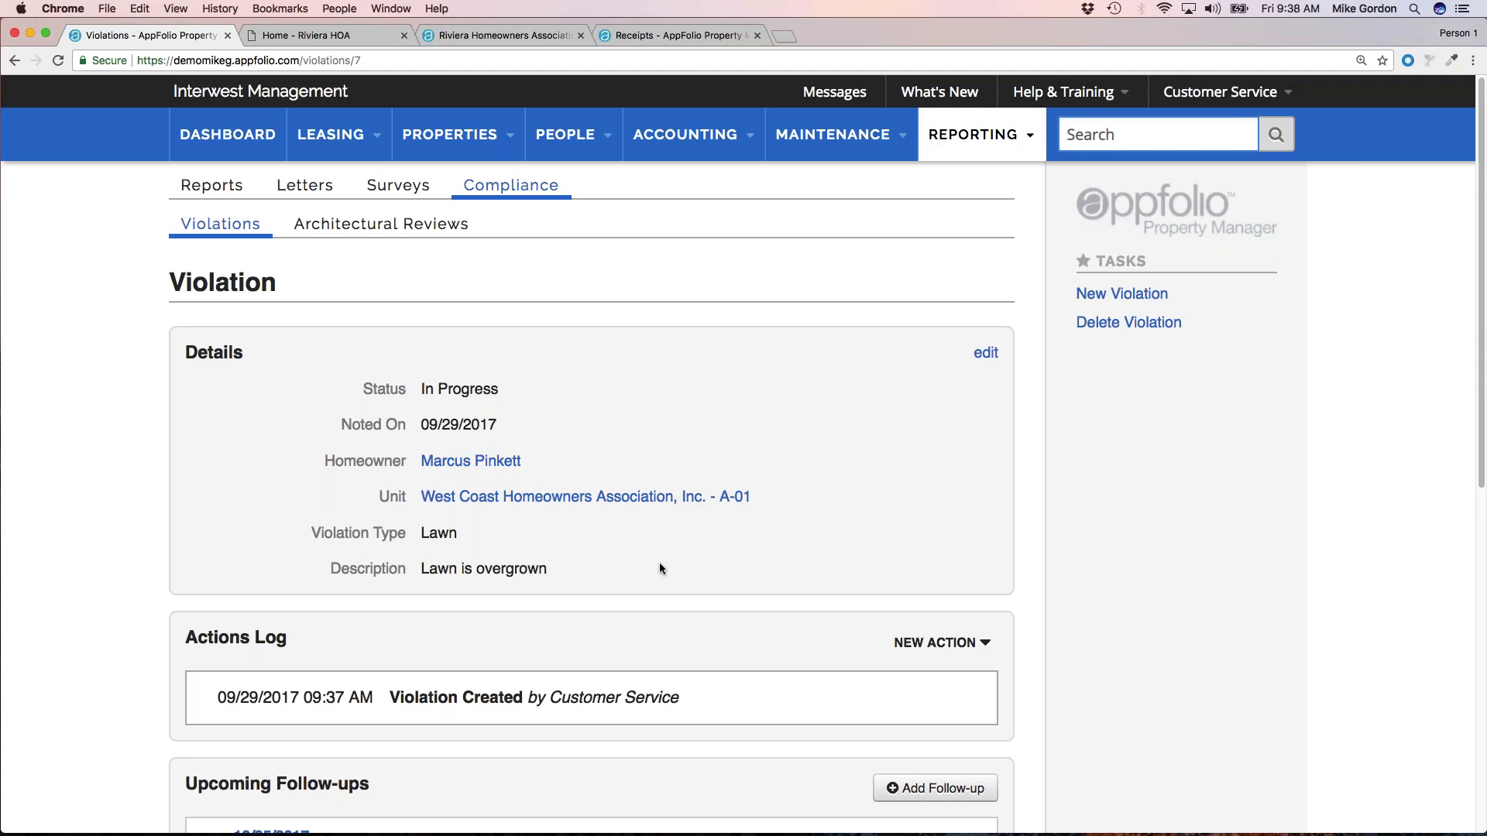
Review the violation's actions log and follow-ups, and preview the attached image.jpg.
{"action": "scroll", "coordinate": [1063, 591], "scroll_direction": "down", "scroll_amount": 5}
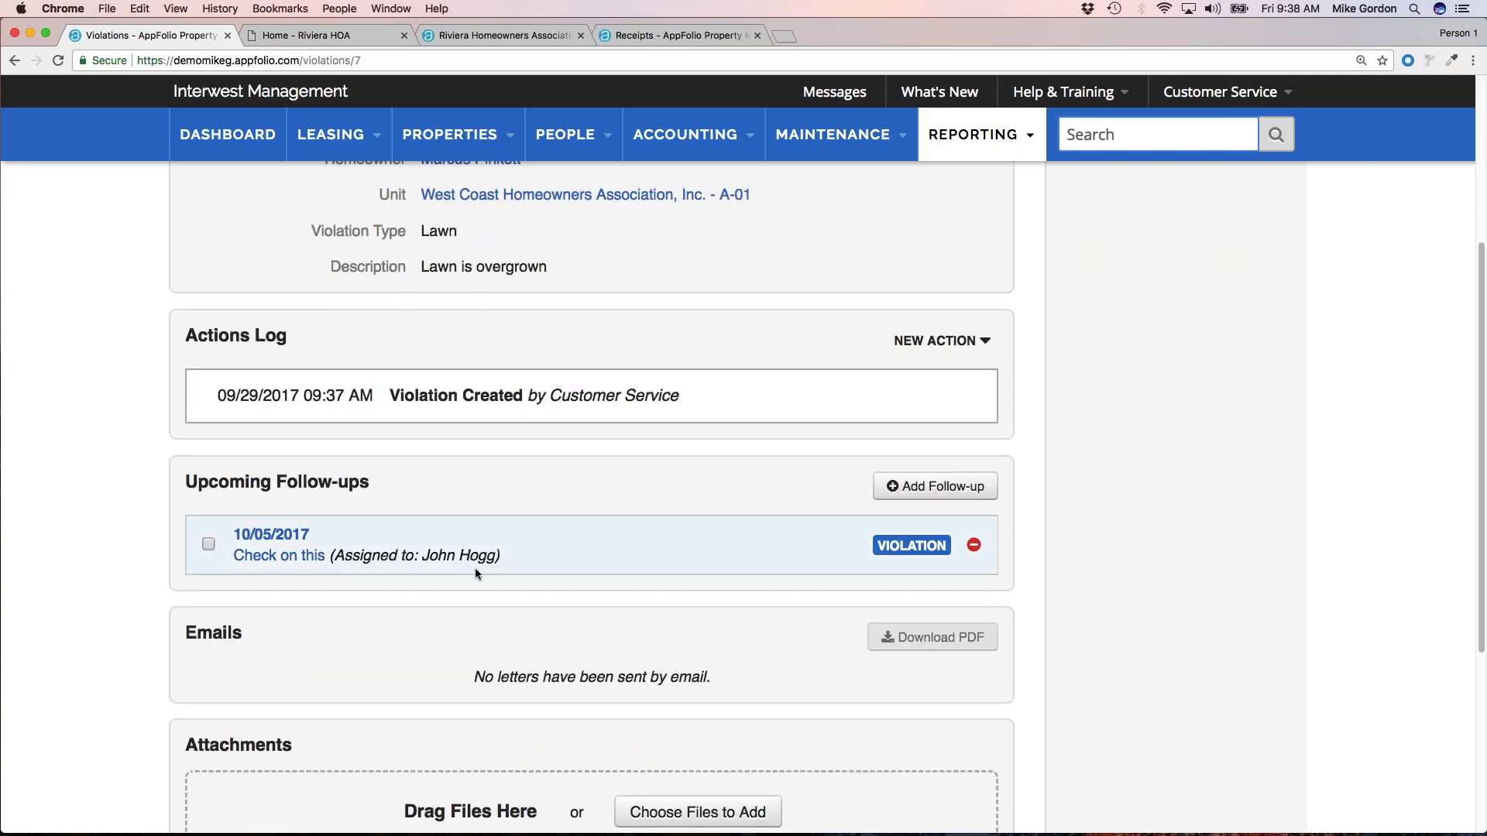
{"action": "scroll", "coordinate": [485, 570], "scroll_direction": "down", "scroll_amount": 5}
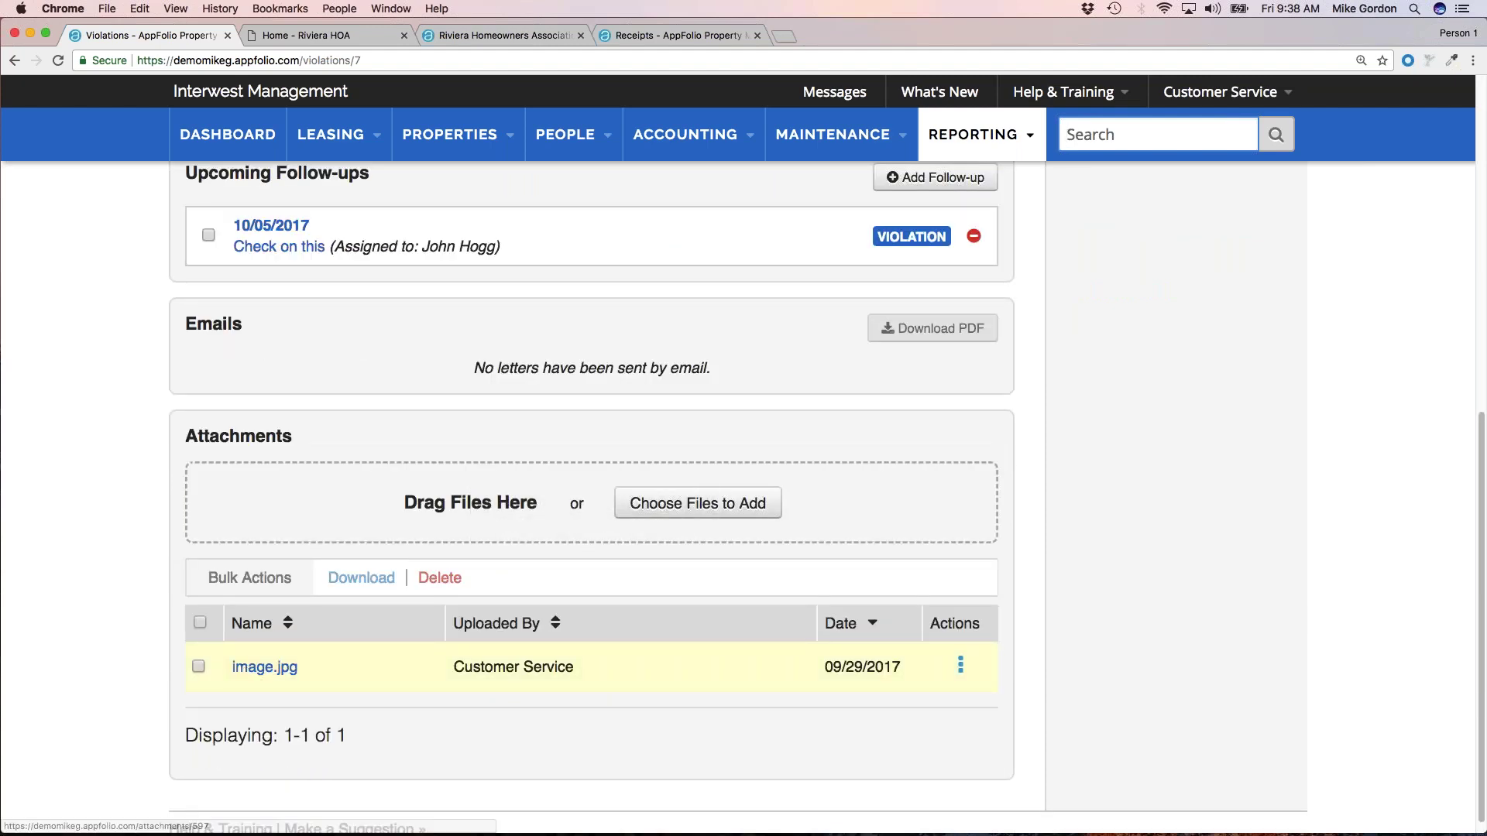
{"action": "left_click", "coordinate": [961, 665]}
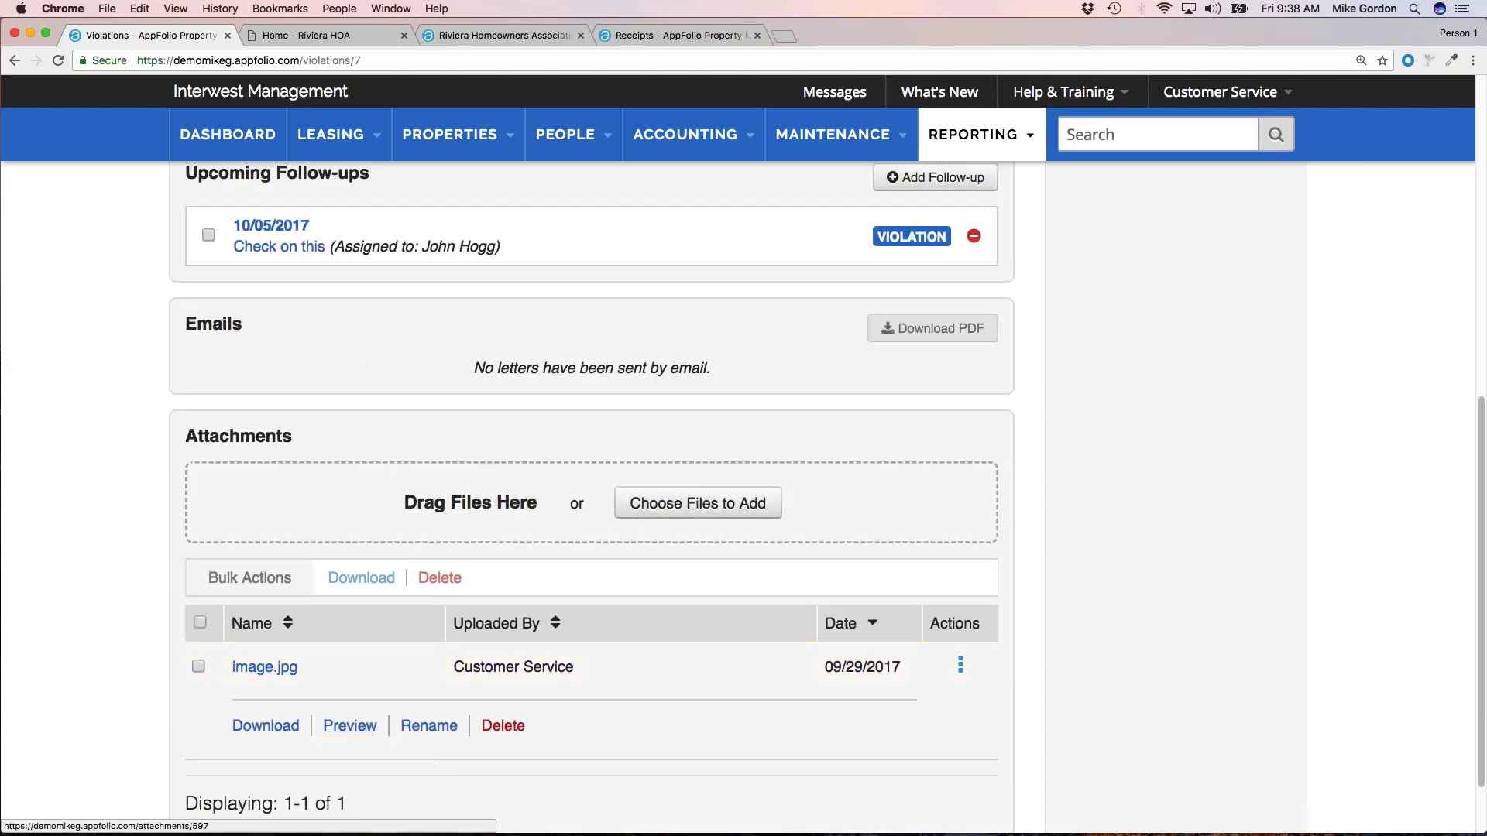
{"action": "left_click", "coordinate": [350, 725]}
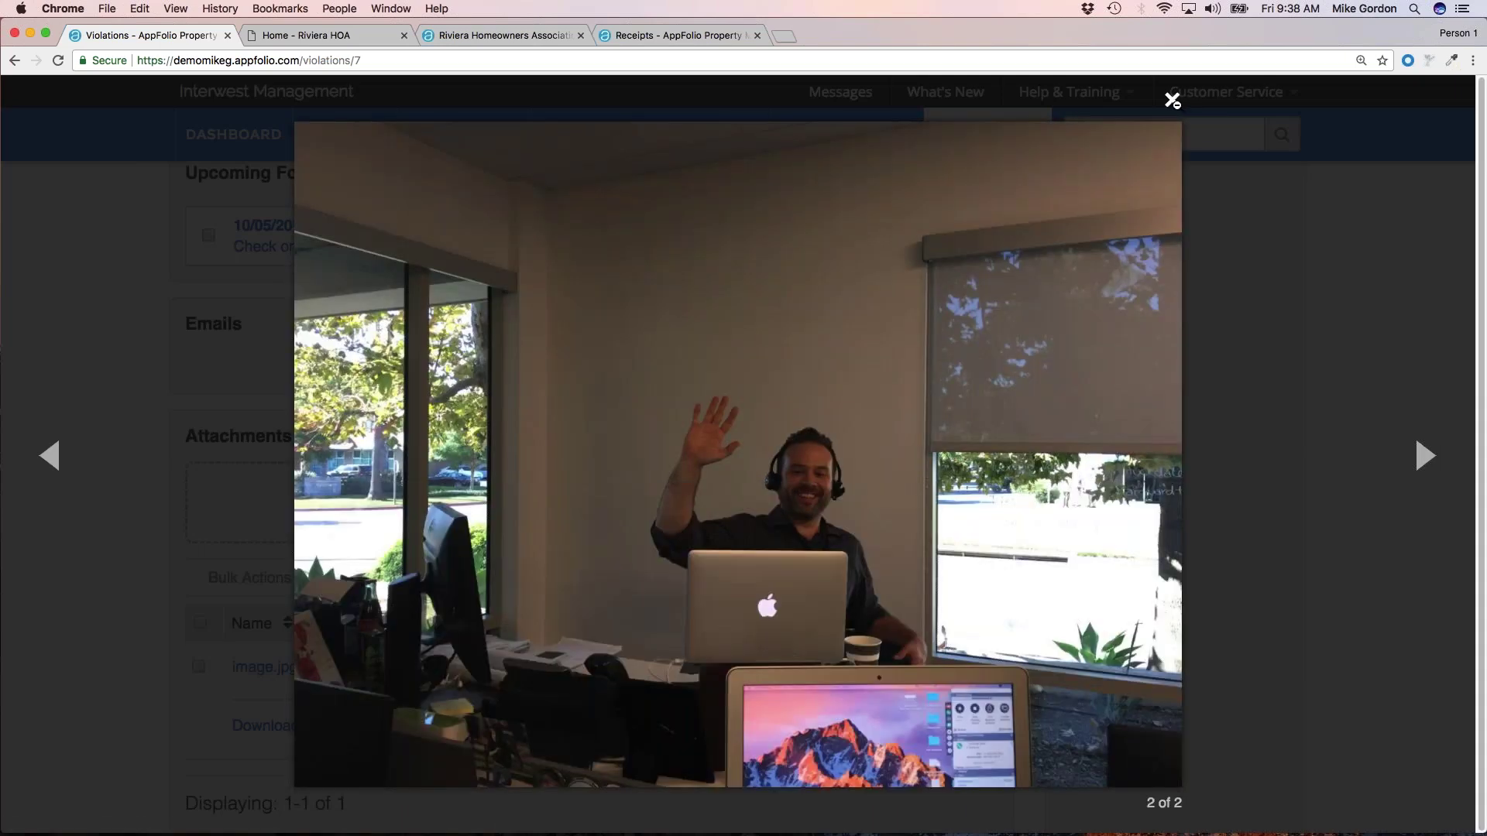
{"action": "left_click", "coordinate": [1171, 99]}
Create a letter for the violation from the Violation Letter template, include image.jpg as an attachment, and print it to PDF.
{"action": "scroll", "coordinate": [798, 430], "scroll_direction": "up", "scroll_amount": 1}
{"action": "scroll", "coordinate": [799, 438], "scroll_direction": "up", "scroll_amount": 1}
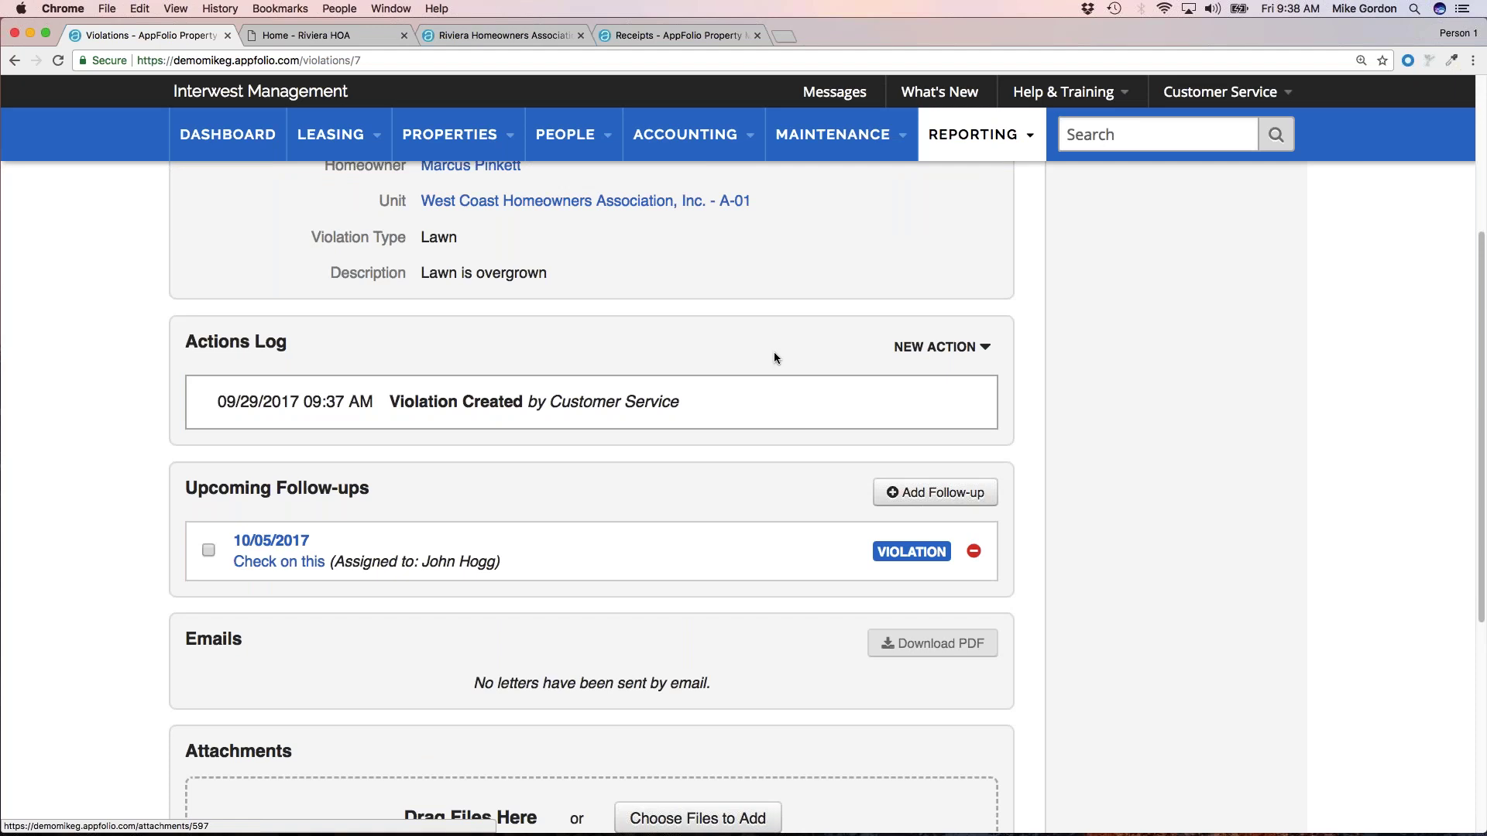
{"action": "left_click", "coordinate": [935, 350]}
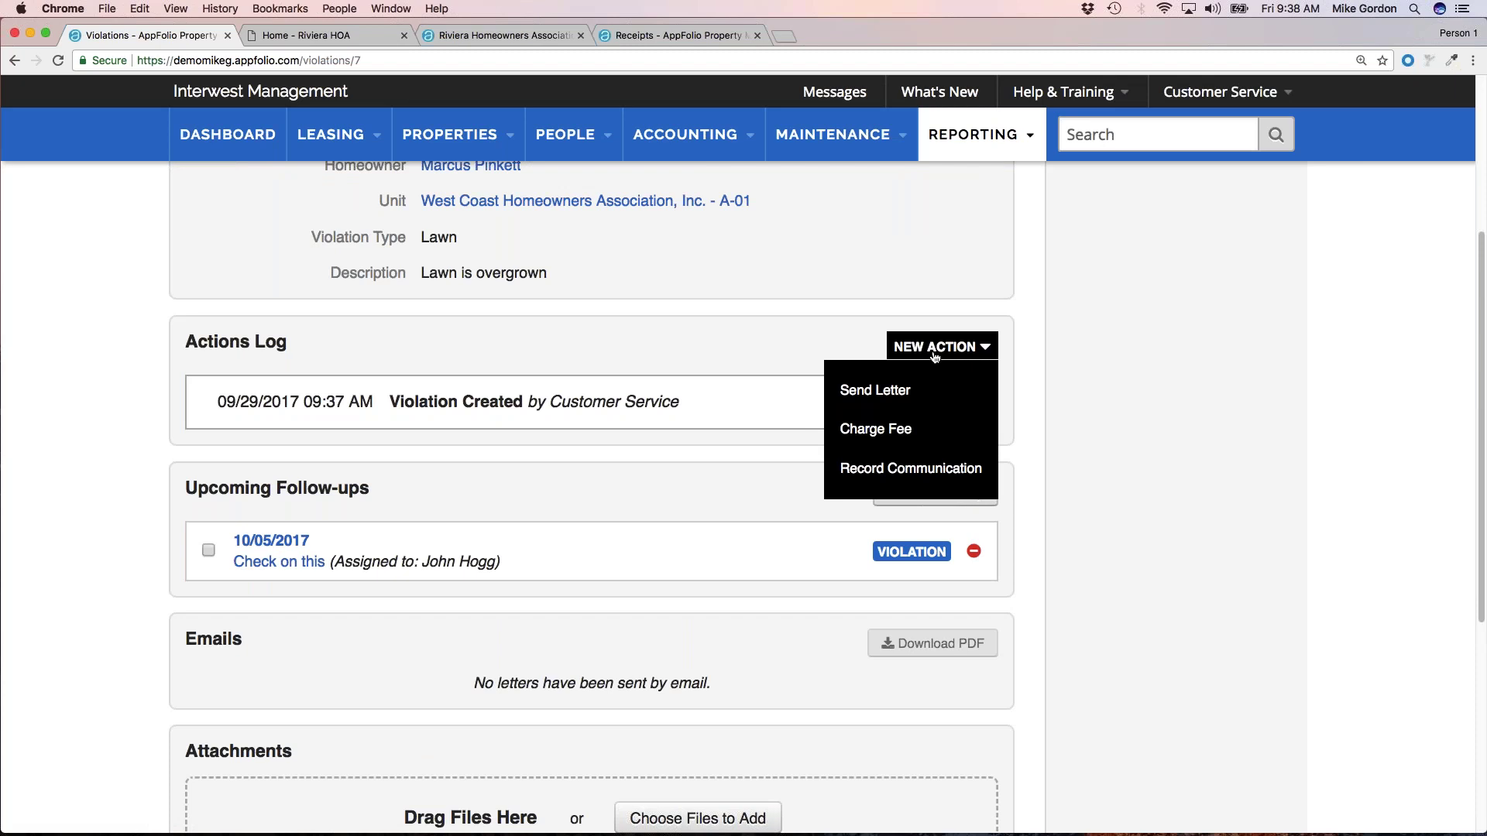
{"action": "left_click", "coordinate": [896, 395]}
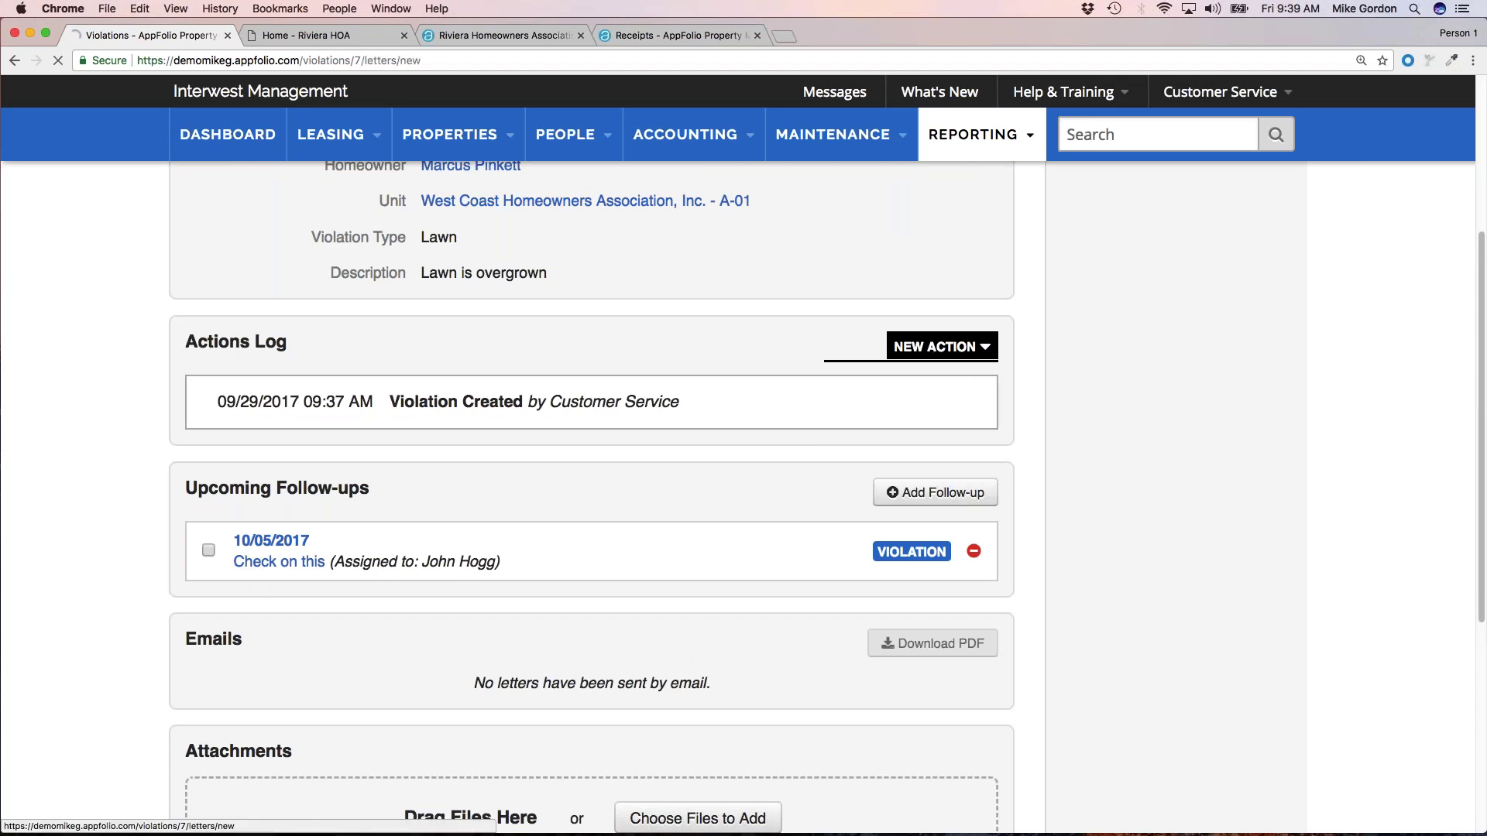
{"action": "type", "text": "viol"}
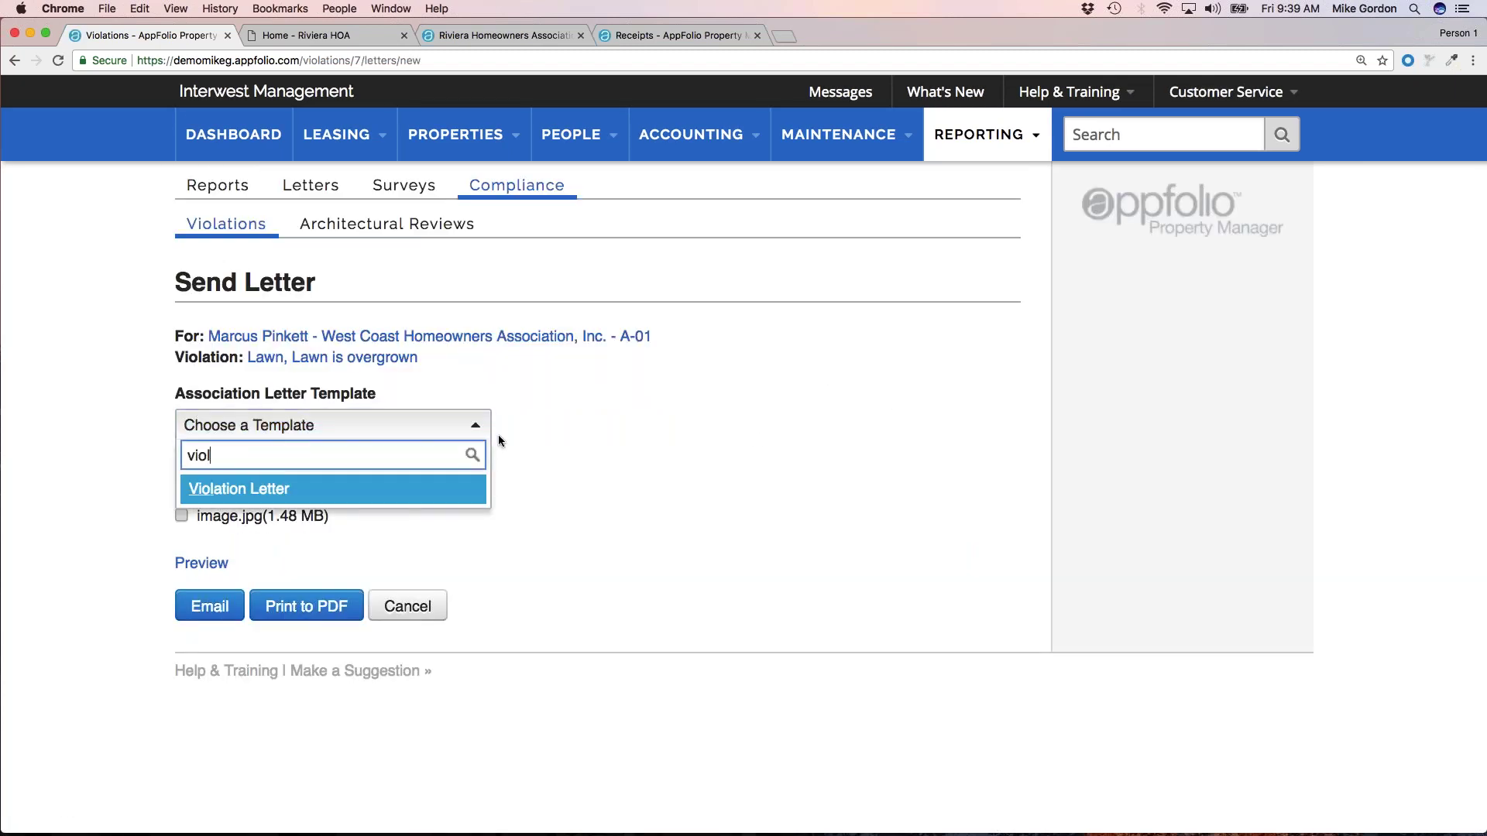
{"action": "key", "text": "Return"}
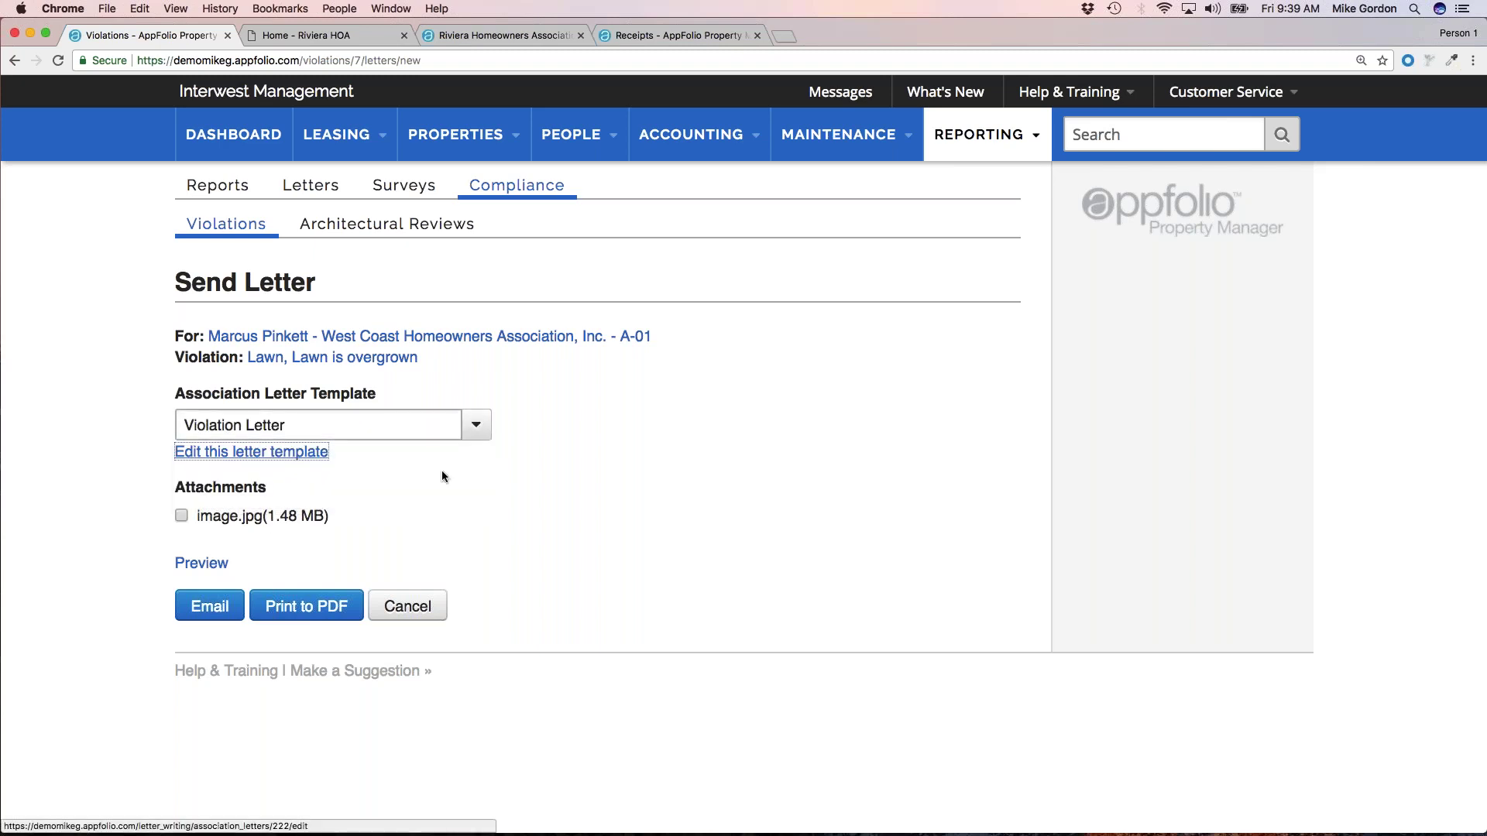
{"action": "left_click", "coordinate": [272, 518]}
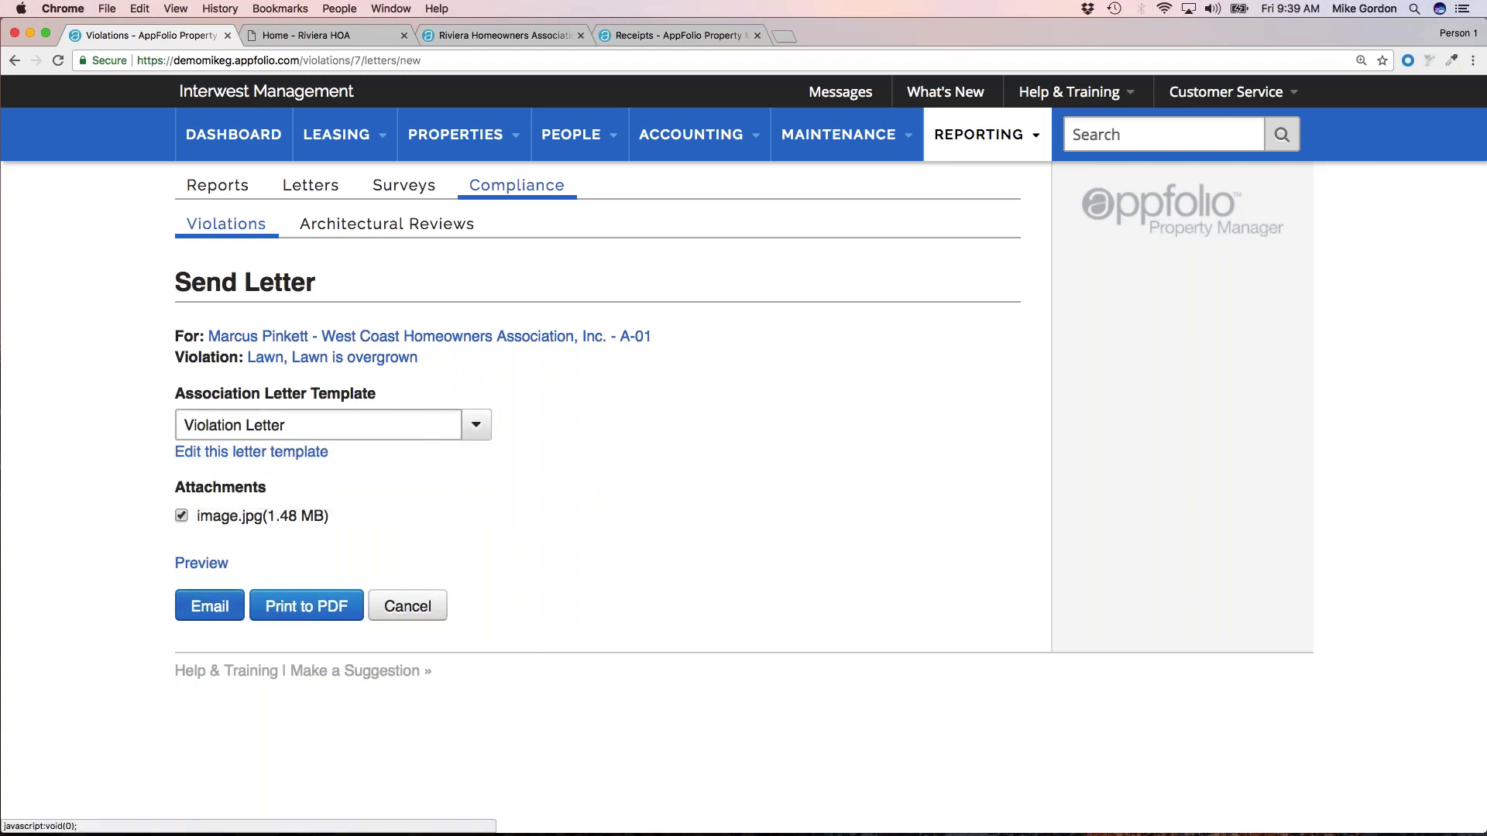
{"action": "left_click", "coordinate": [305, 610]}
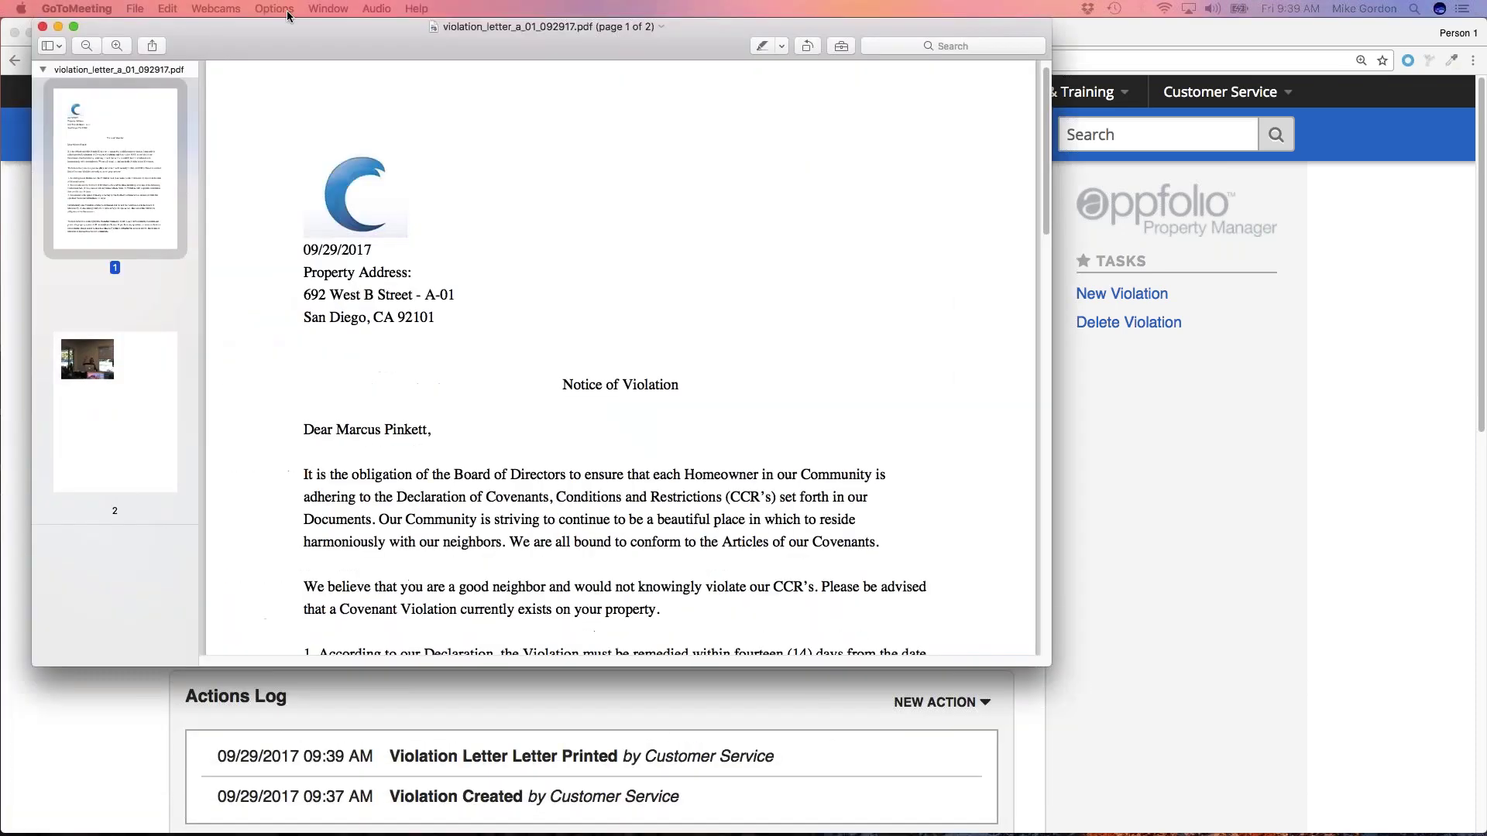
Enlarge the violation letter PDF, read through to the photo on its second page, and close the document viewer.
{"action": "double_click", "coordinate": [1023, 663]}
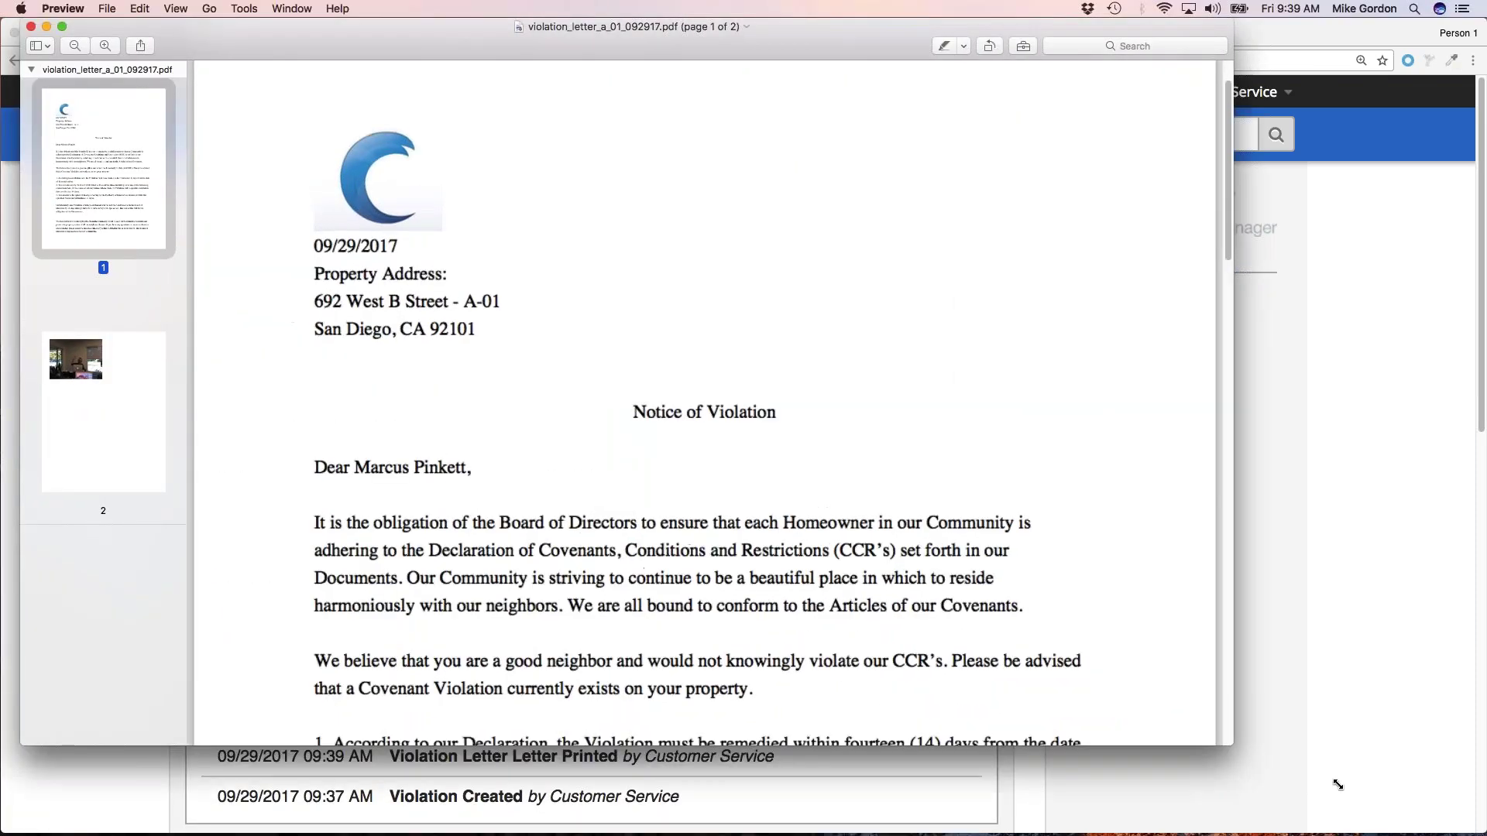
{"action": "scroll", "coordinate": [1073, 496], "scroll_direction": "down", "scroll_amount": 3}
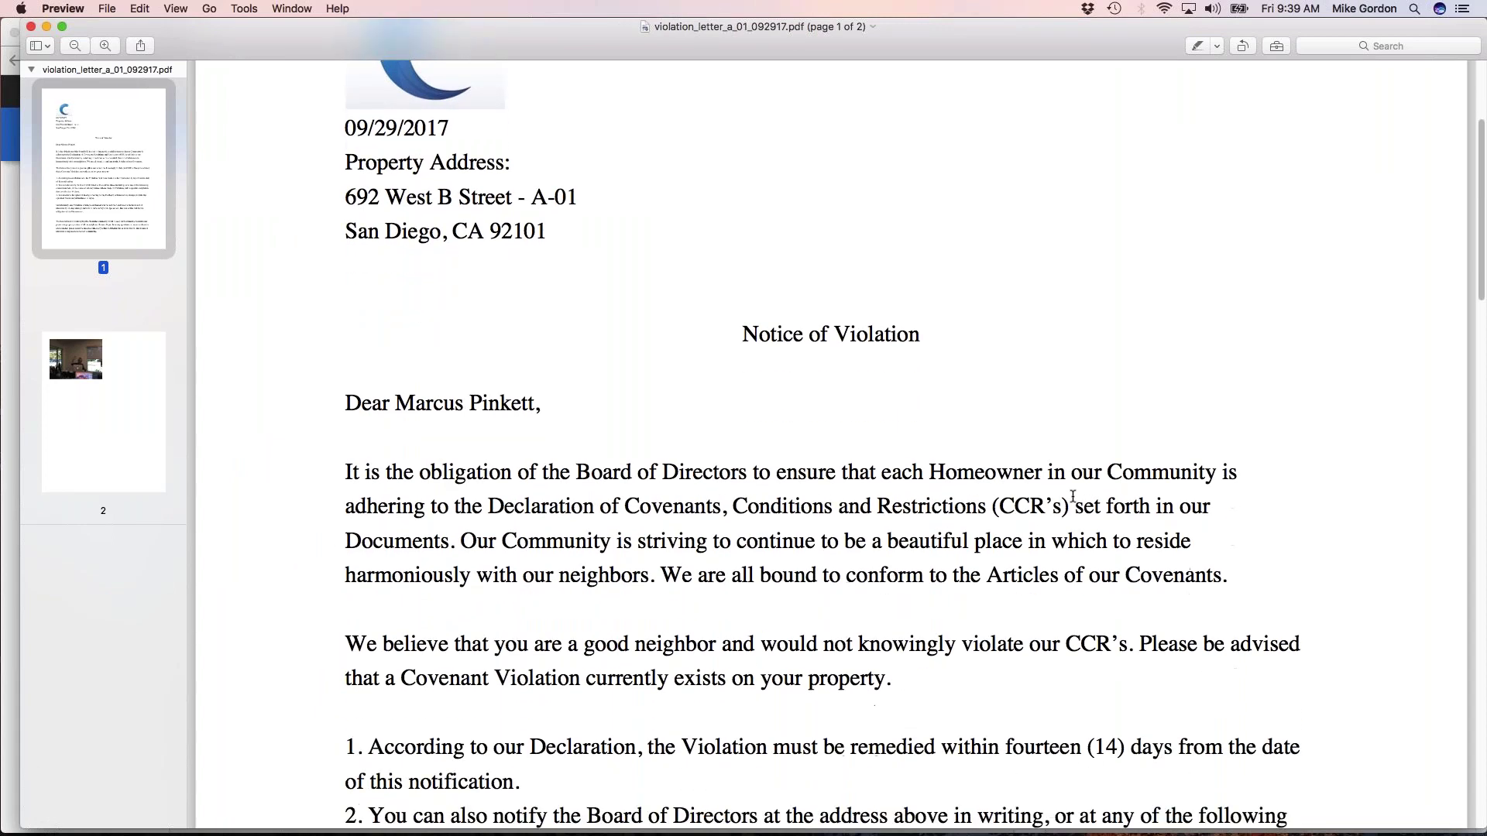
{"action": "scroll", "coordinate": [1073, 496], "scroll_direction": "down", "scroll_amount": 5}
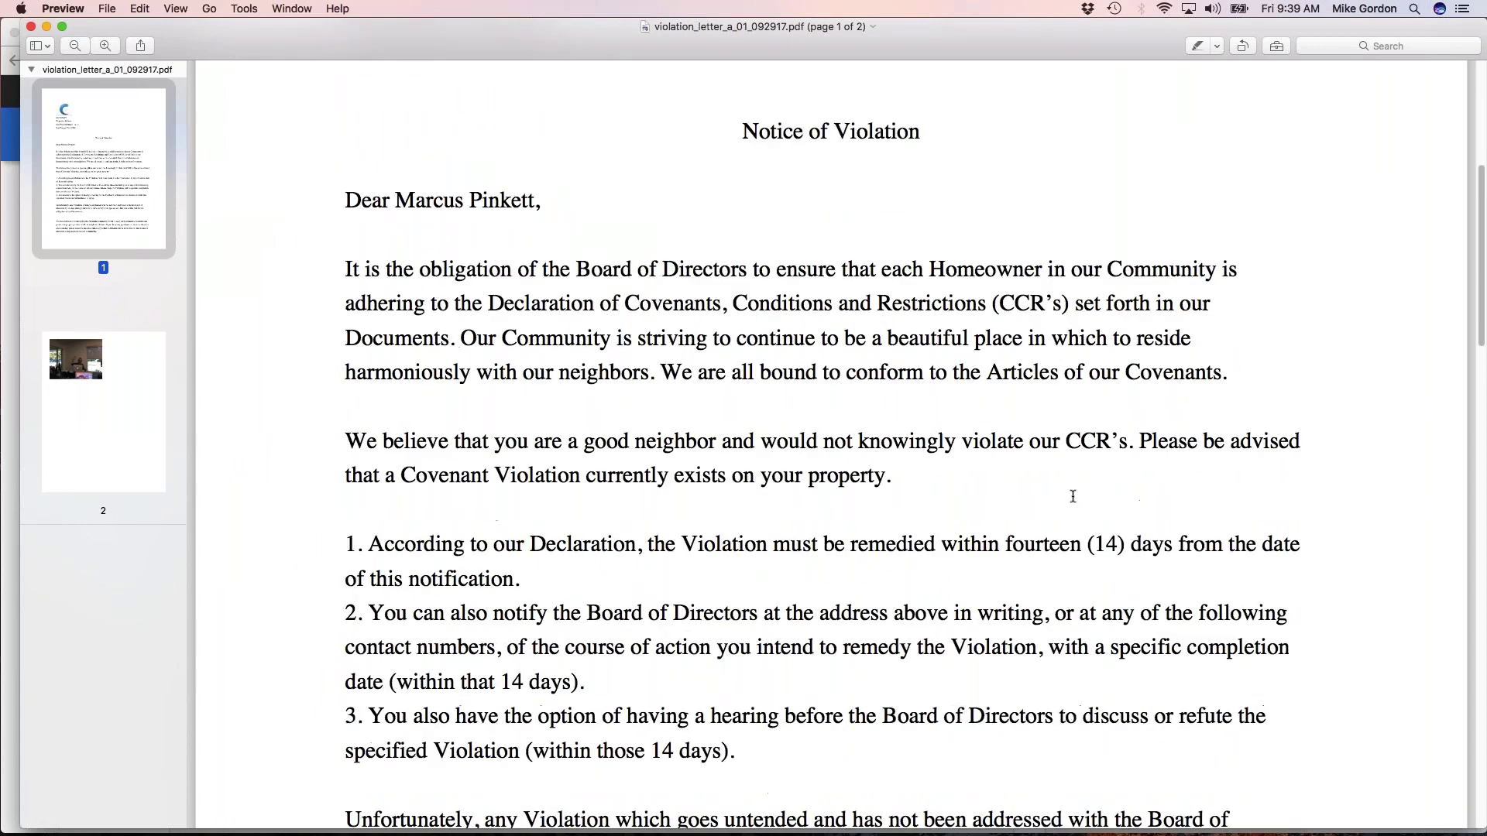
{"action": "scroll", "coordinate": [1072, 497], "scroll_direction": "down", "scroll_amount": 20}
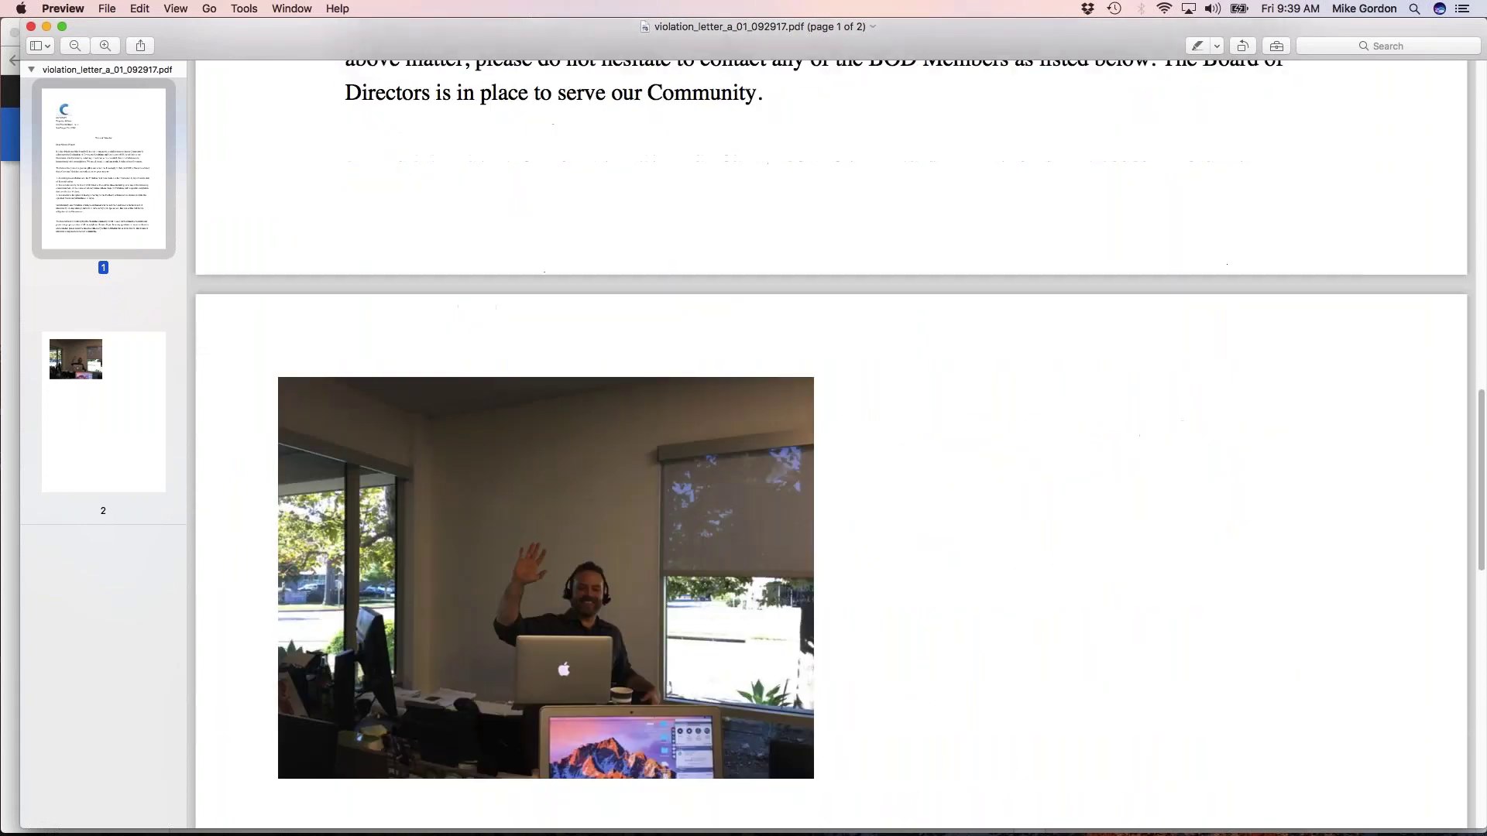
{"action": "scroll", "coordinate": [956, 459], "scroll_direction": "down", "scroll_amount": 4}
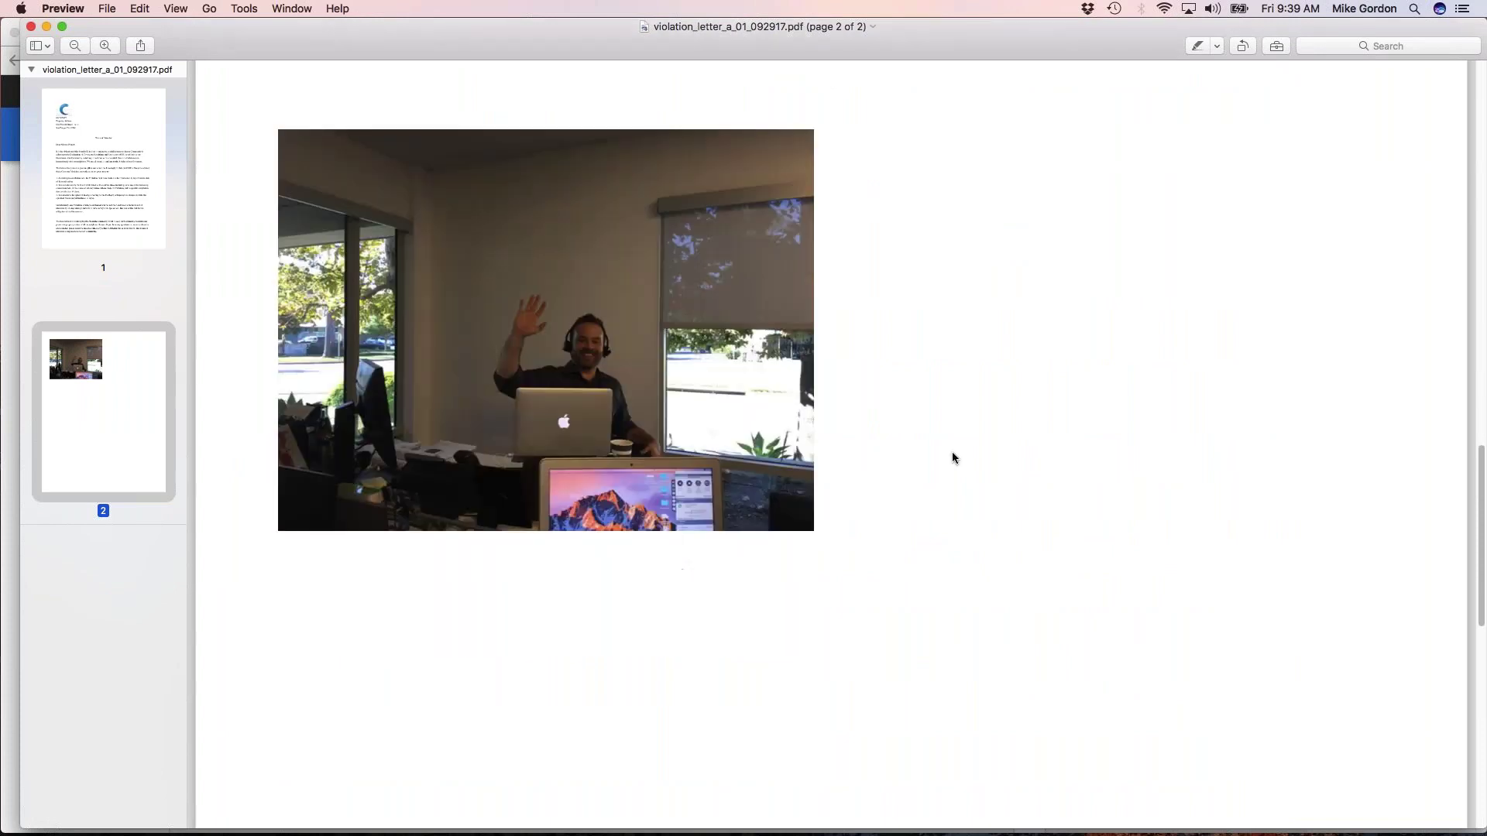
{"action": "left_click", "coordinate": [47, 29]}
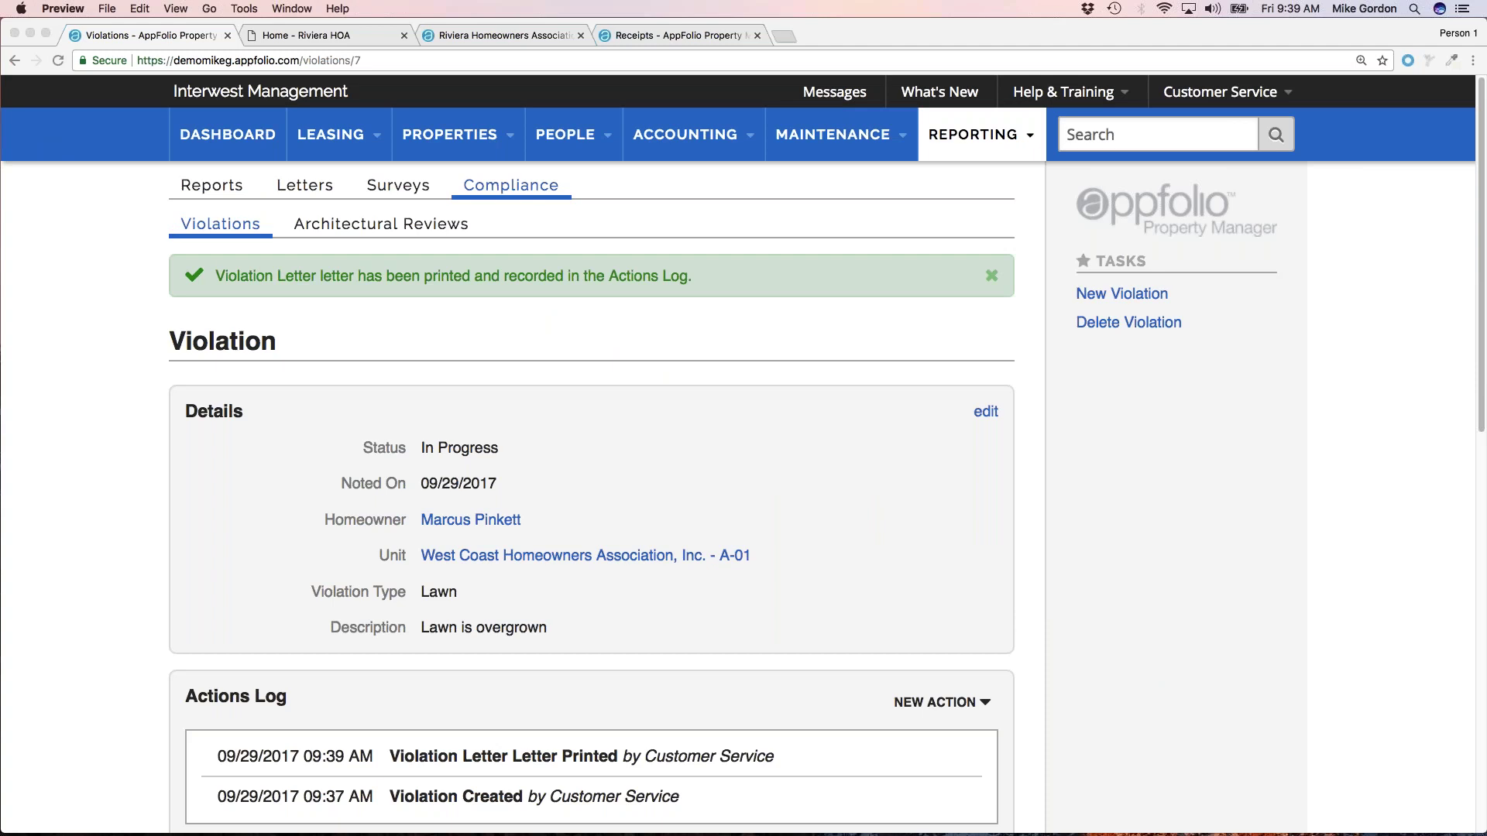
{"action": "key", "text": "super+q"}
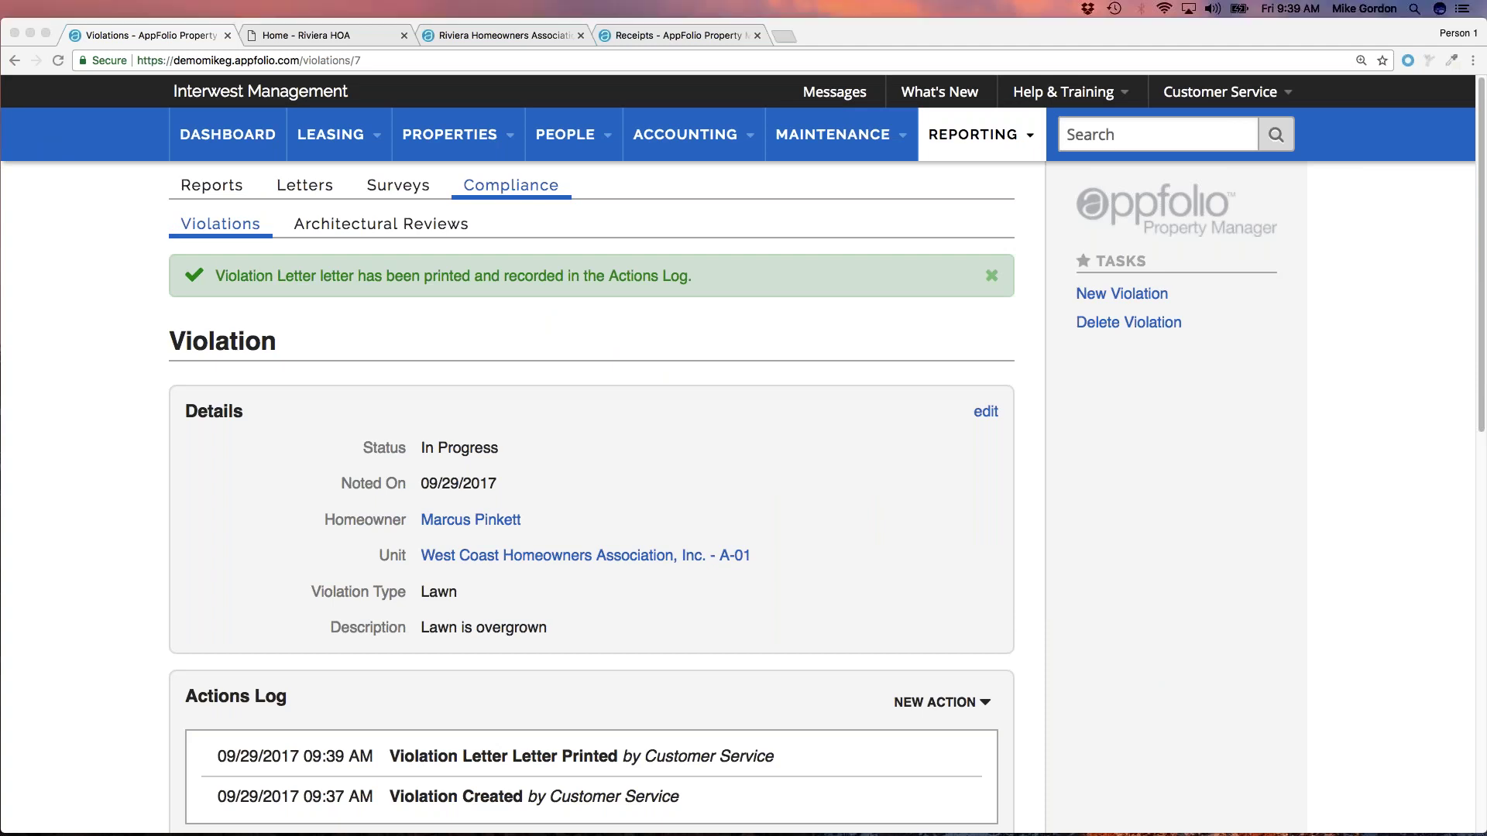
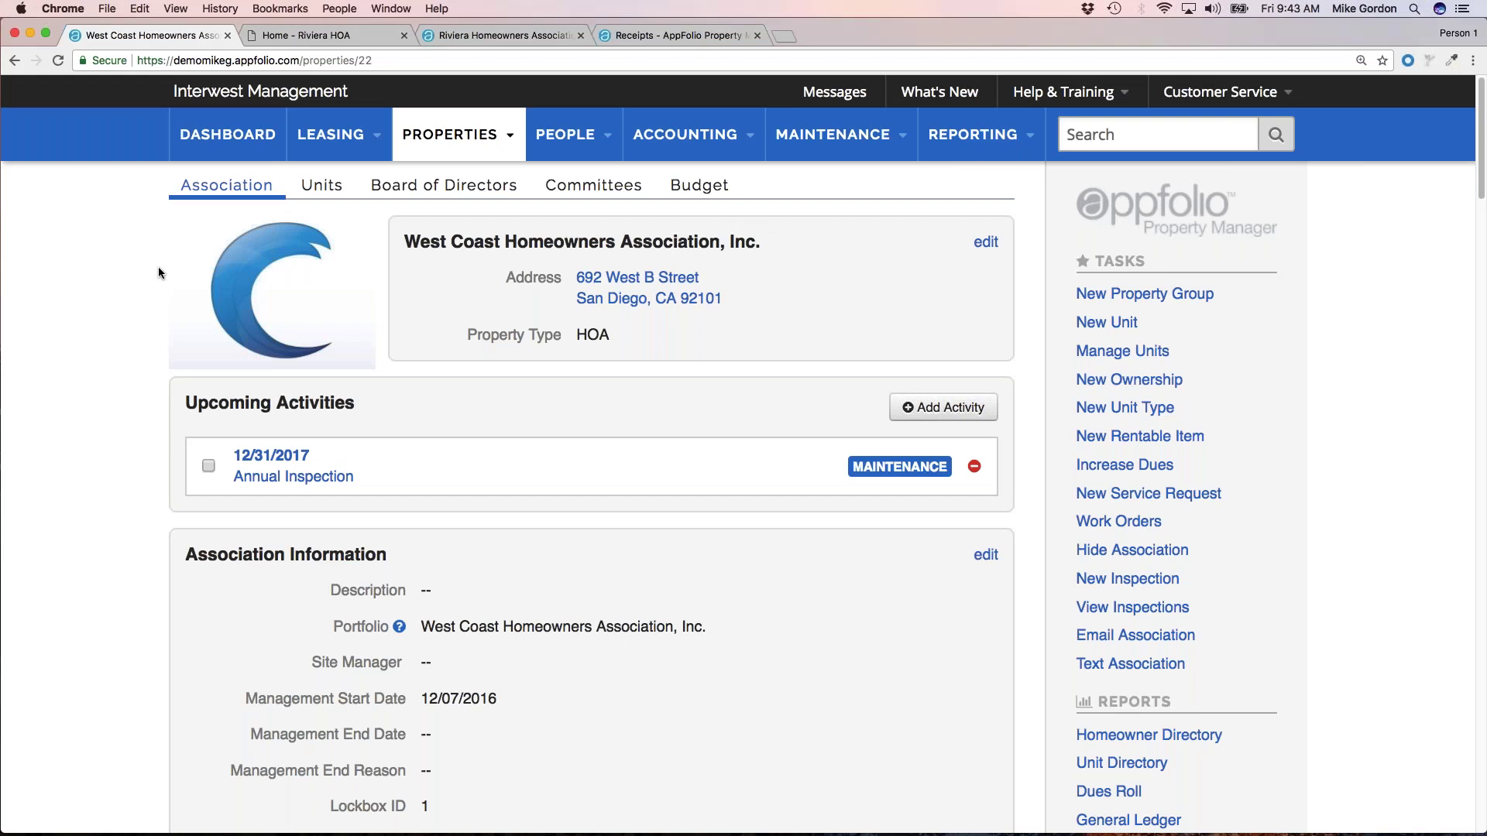
Go to the association's Board of Directors page, review it, and open the Board Member Packet settings for editing.
{"action": "left_click", "coordinate": [421, 200]}
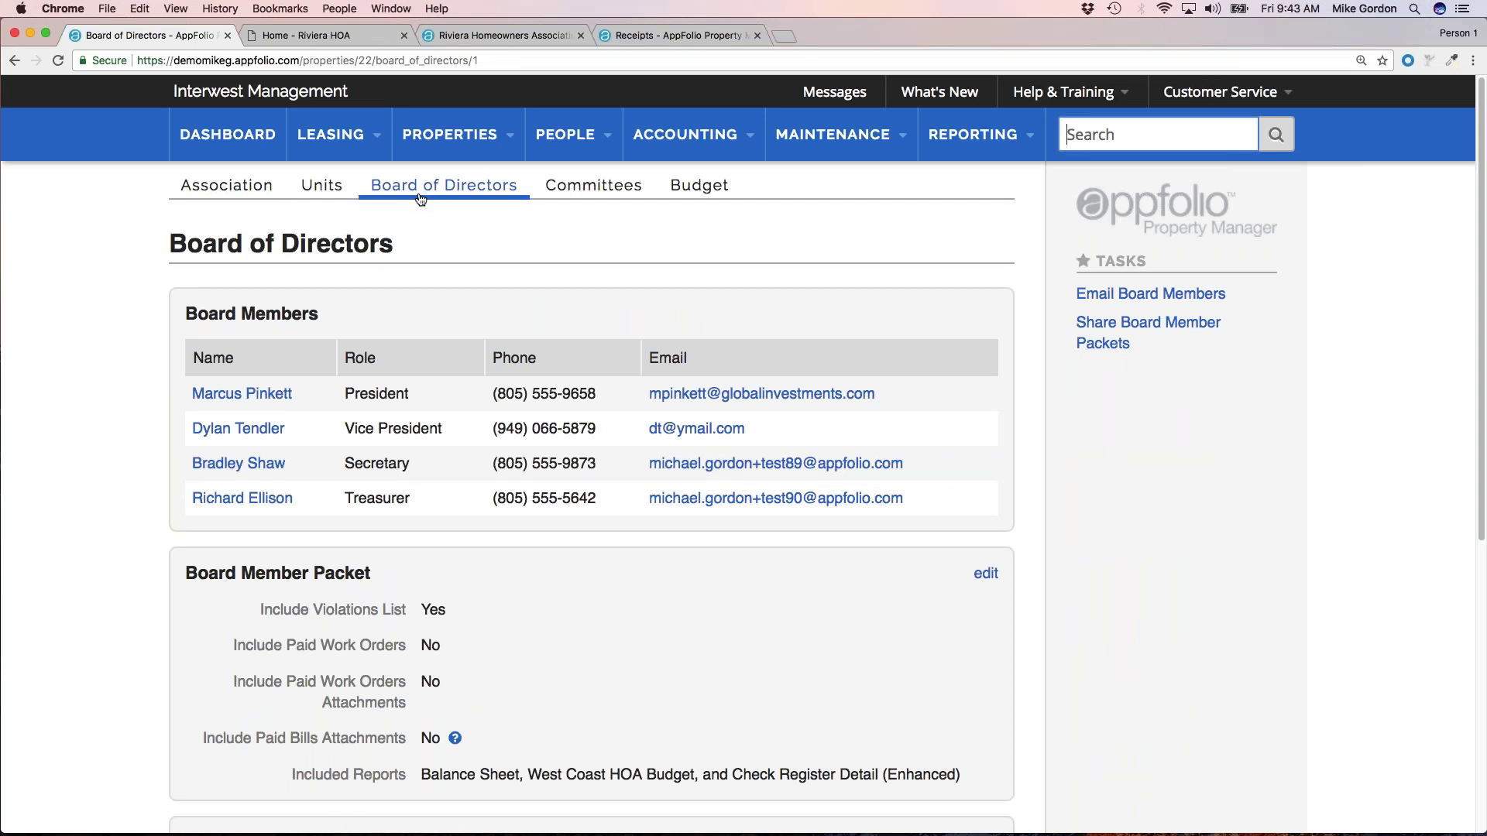
{"action": "scroll", "coordinate": [98, 395], "scroll_direction": "down", "scroll_amount": 3}
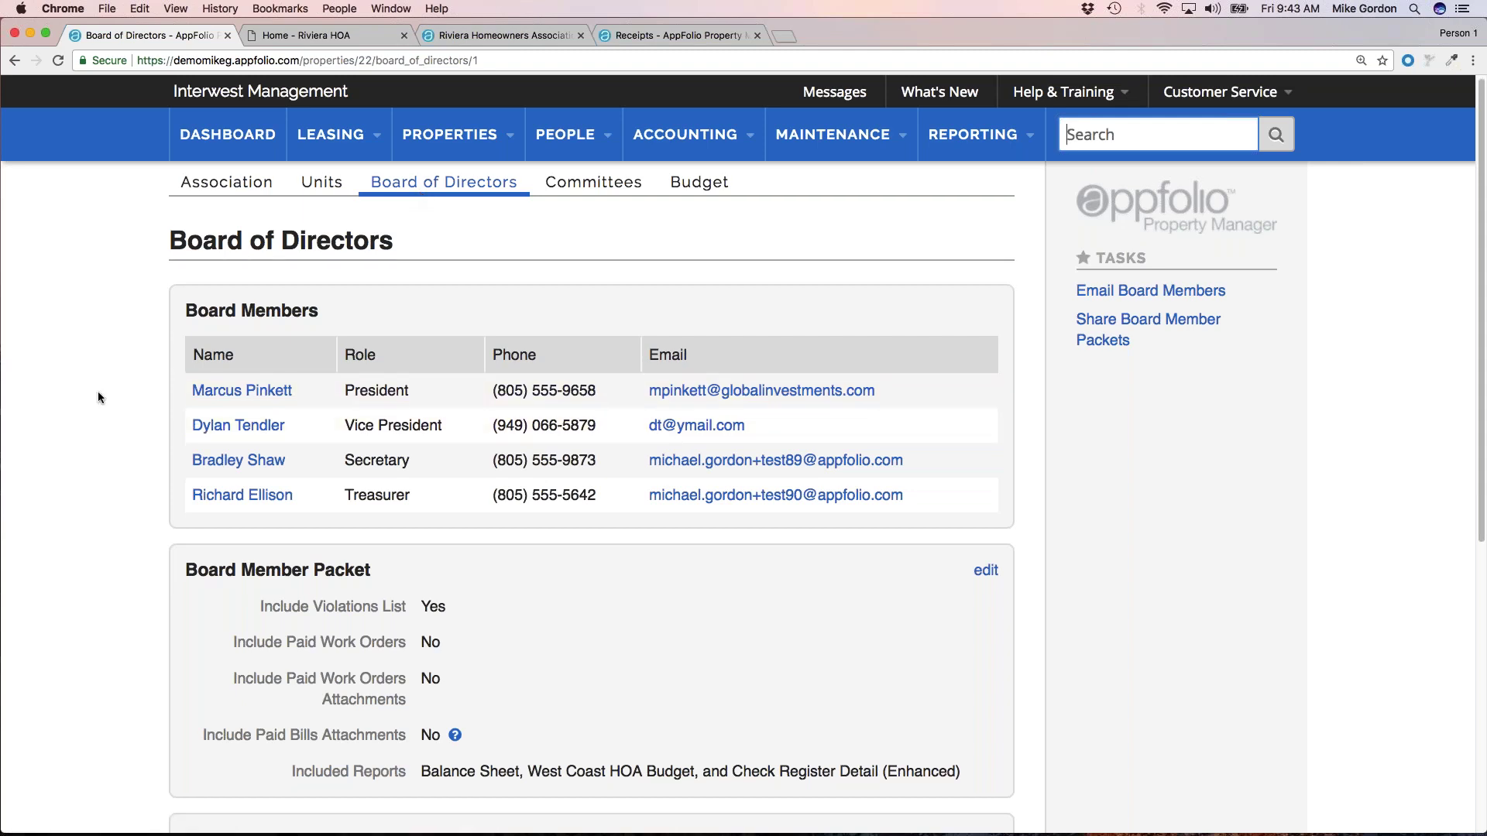
{"action": "scroll", "coordinate": [97, 397], "scroll_direction": "down", "scroll_amount": 1}
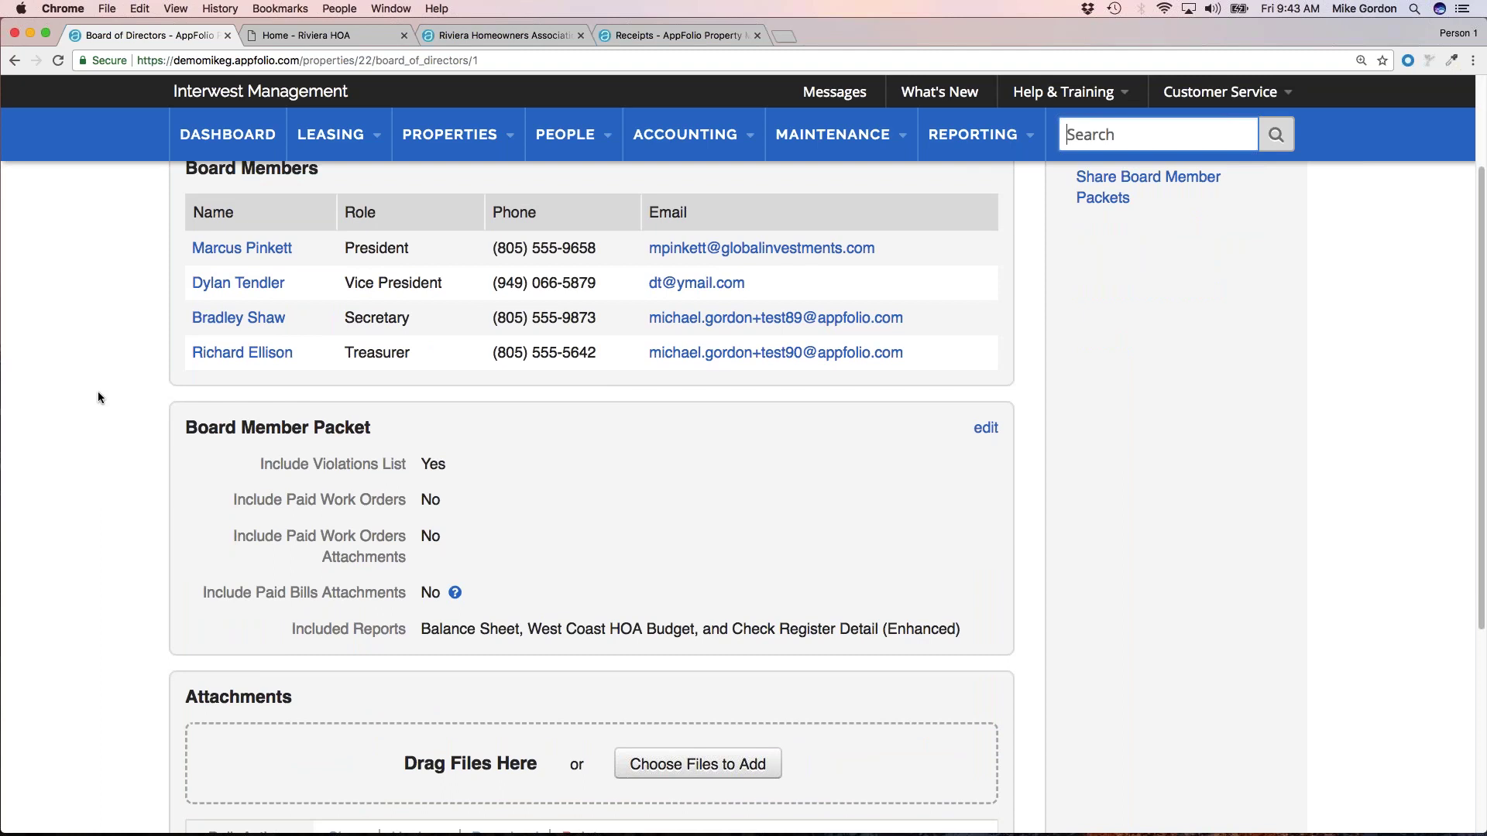
{"action": "left_click_drag", "start_coordinate": [184, 428], "coordinate": [372, 428]}
{"action": "left_click", "coordinate": [374, 428]}
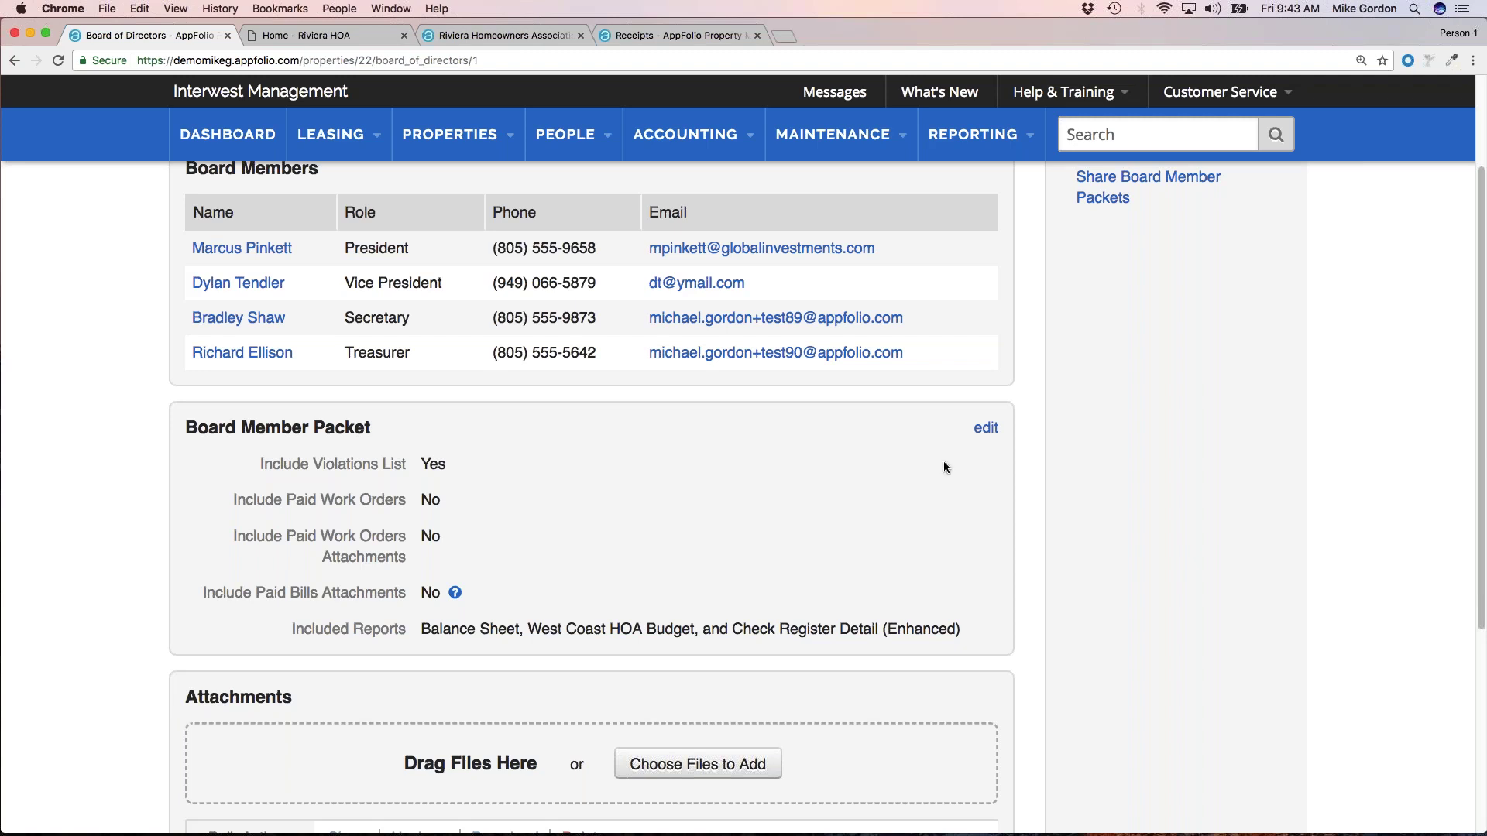
{"action": "left_click", "coordinate": [986, 428]}
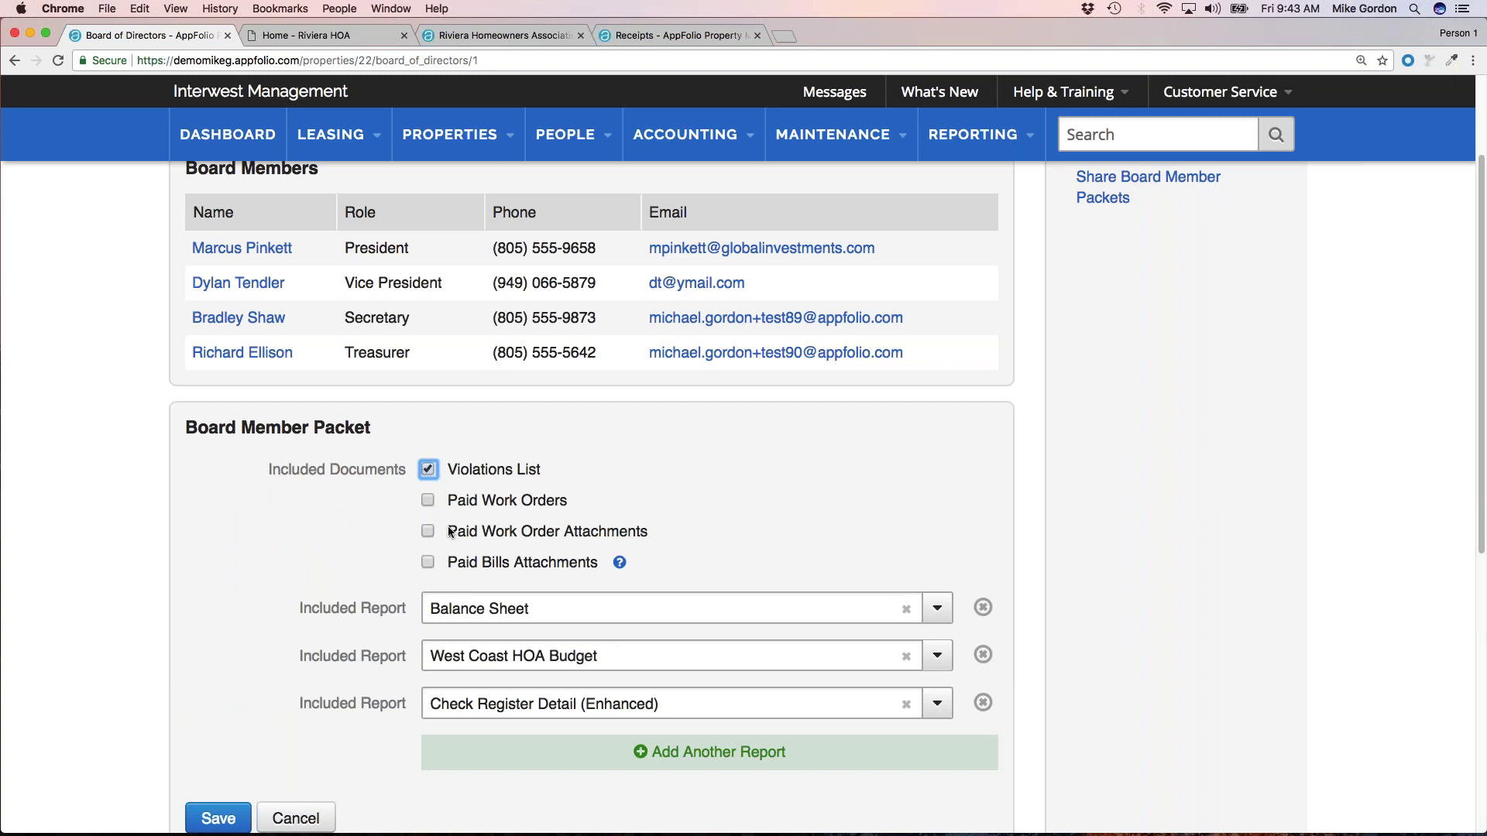
Review the packet's included documents and reports, cancel editing, and select all files in the board's Attachments list to examine the bulk actions.
{"action": "scroll", "coordinate": [1168, 513], "scroll_direction": "down", "scroll_amount": 2}
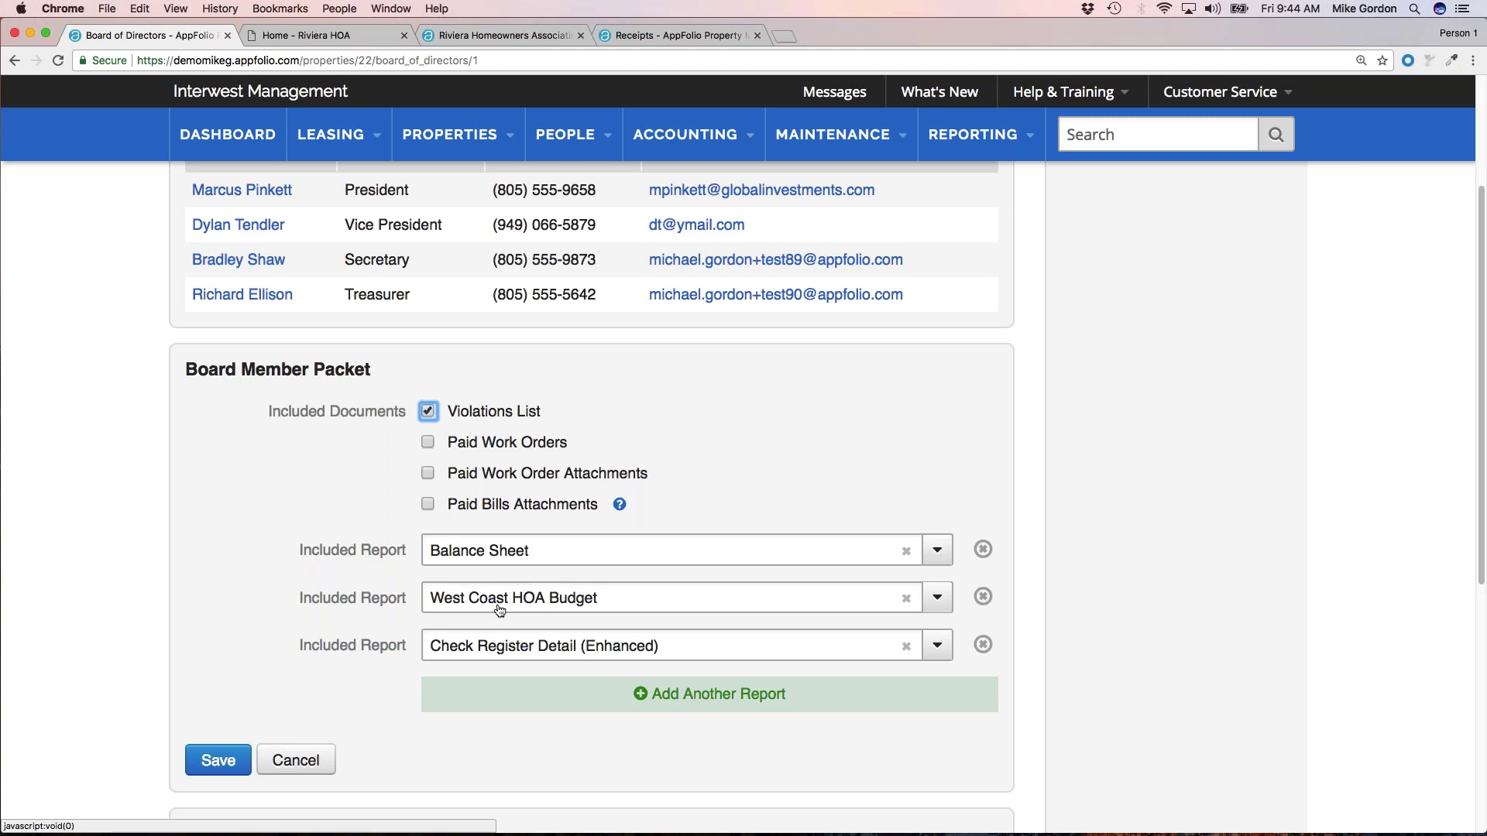
{"action": "left_click", "coordinate": [298, 760]}
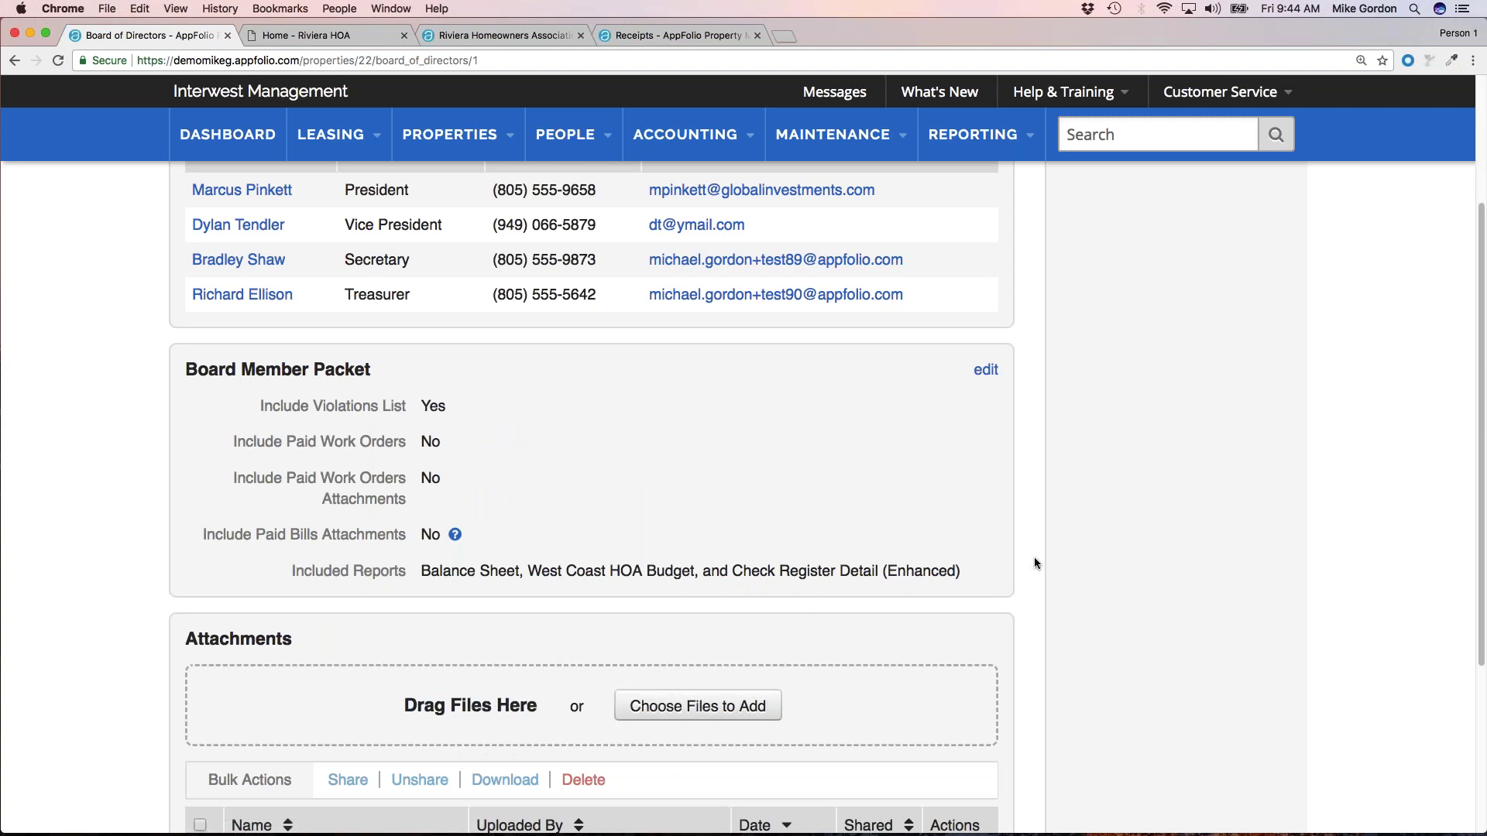
{"action": "scroll", "coordinate": [1034, 563], "scroll_direction": "down", "scroll_amount": 5}
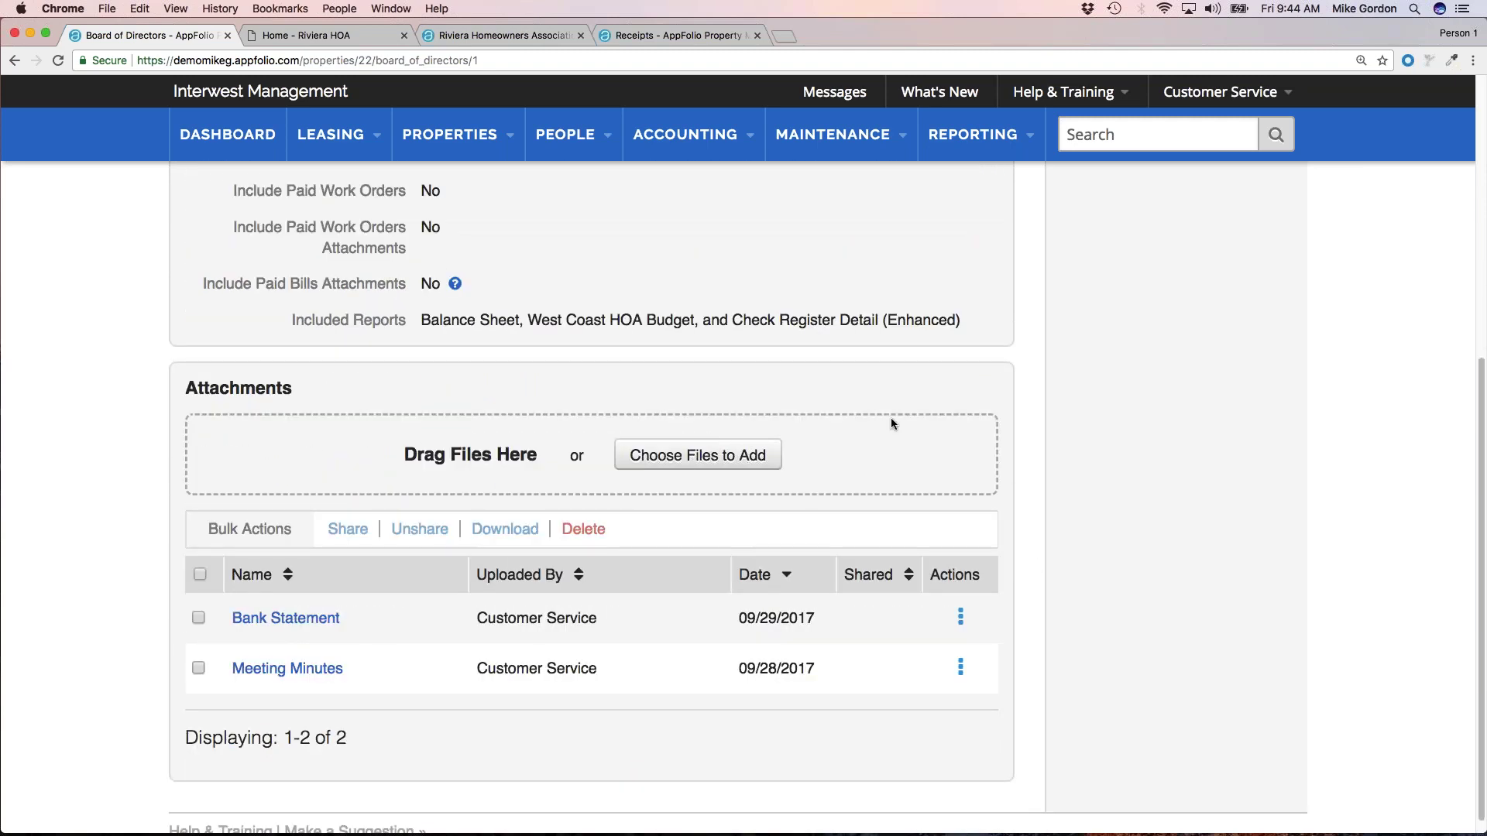
{"action": "left_click", "coordinate": [200, 574]}
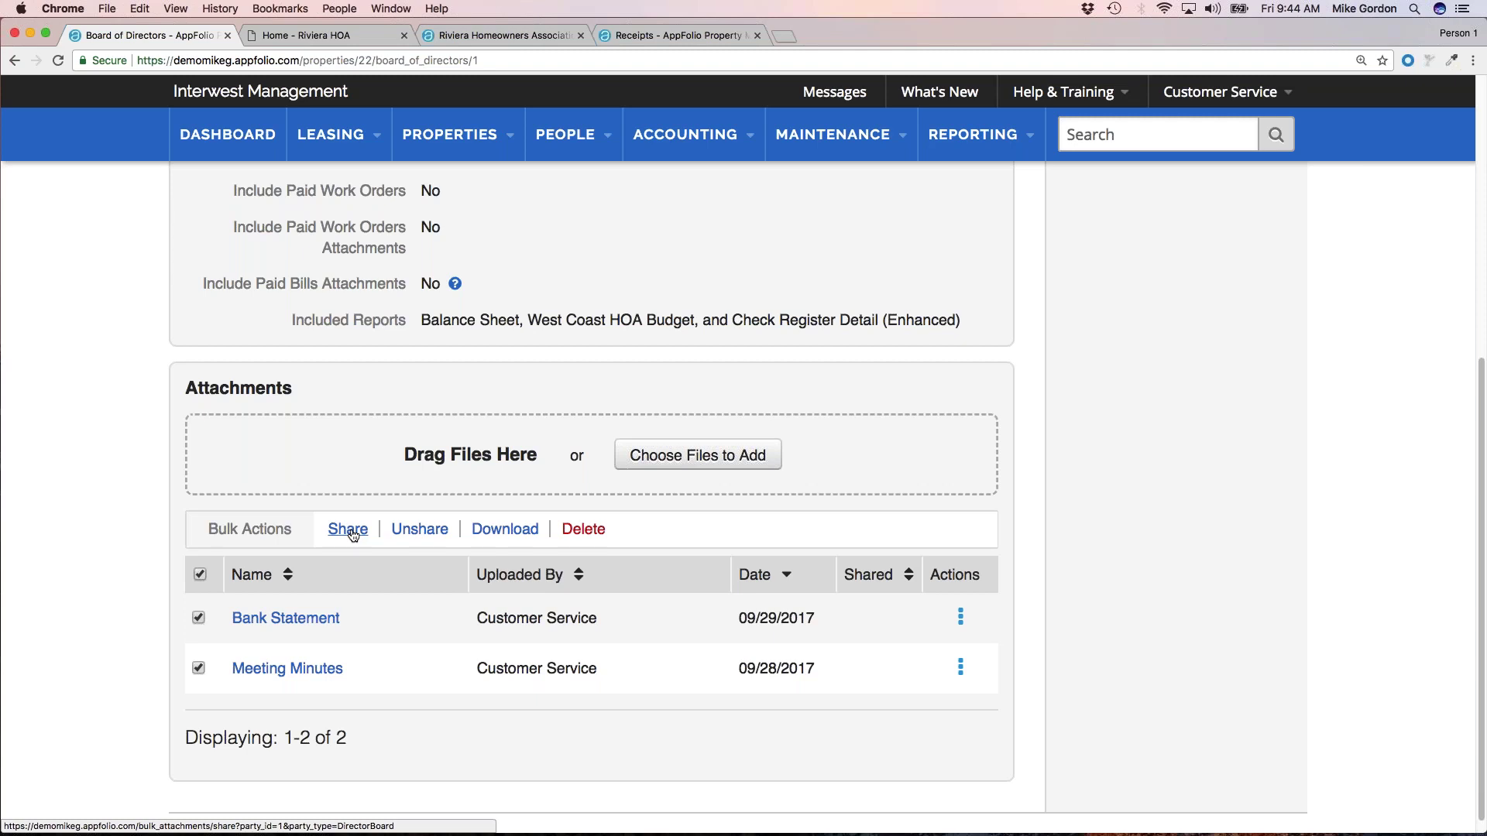
Go to the Reports page, open Share Board Member Packets, review its date range and sharing options, and cancel without sharing.
{"action": "left_click", "coordinate": [980, 139]}
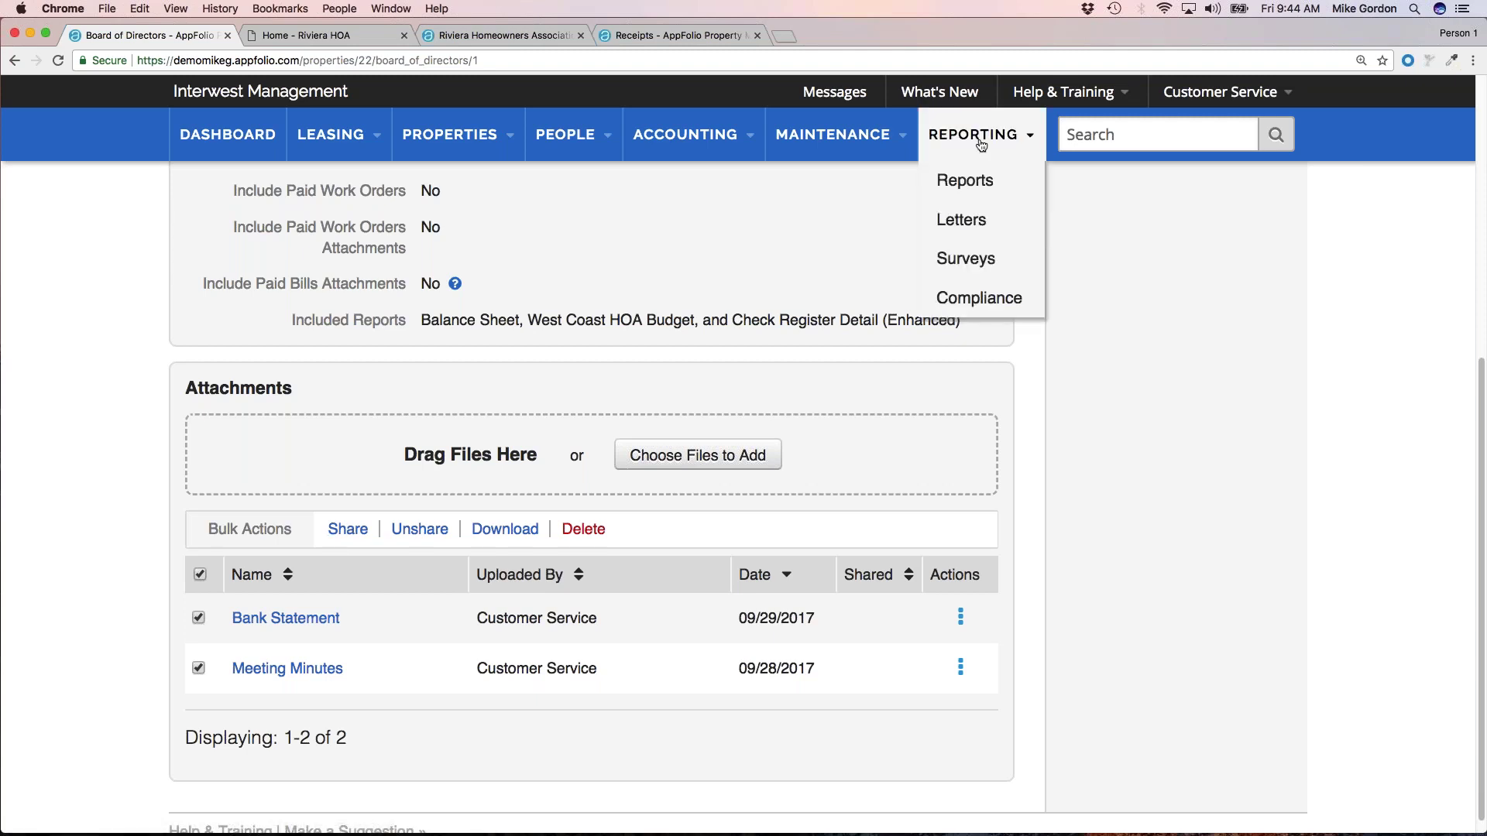
{"action": "scroll", "coordinate": [1079, 316], "scroll_direction": "up", "scroll_amount": 6}
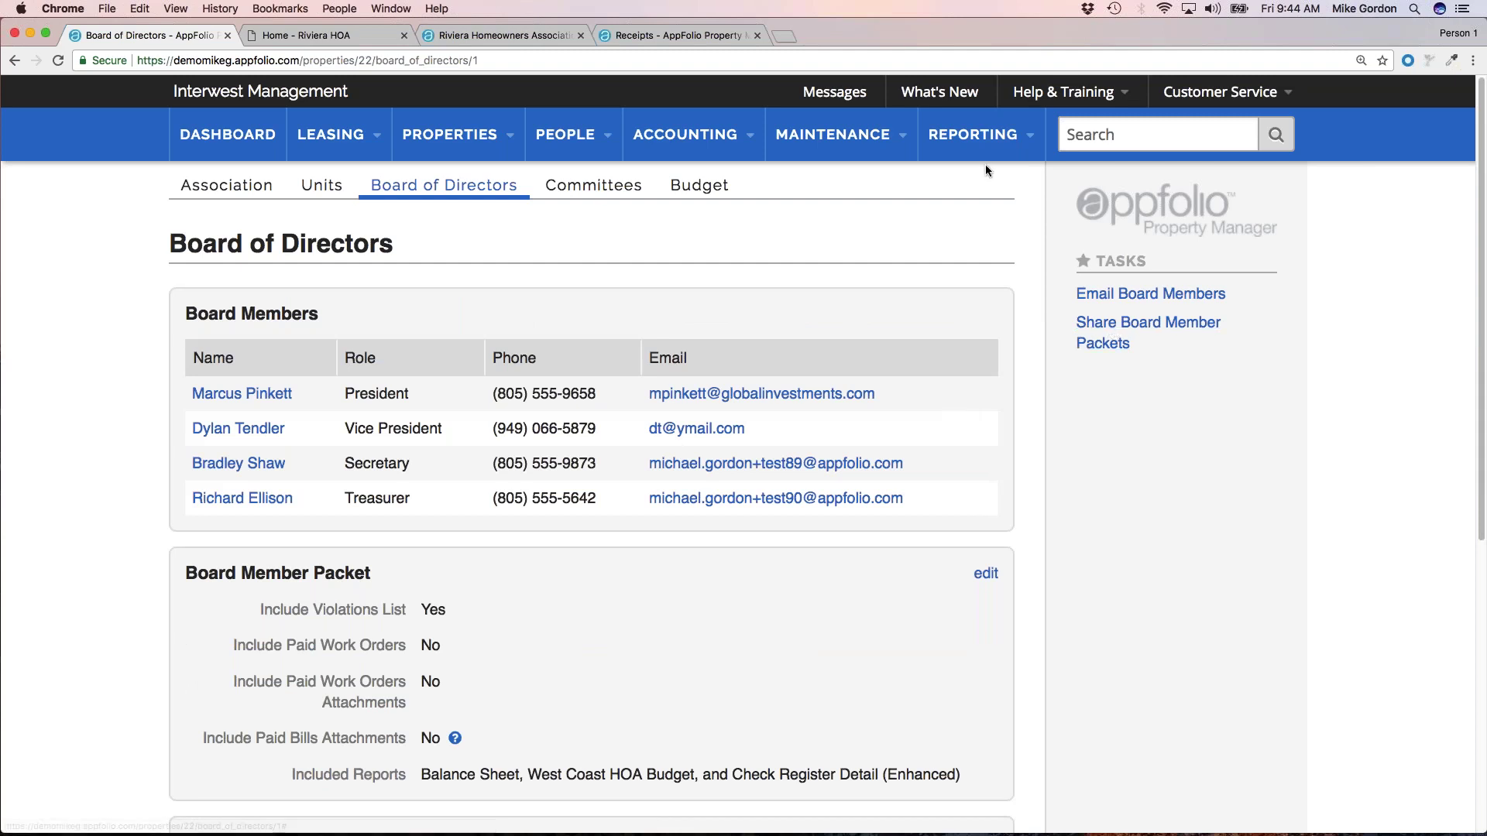
{"action": "left_click", "coordinate": [980, 139]}
{"action": "left_click", "coordinate": [981, 186]}
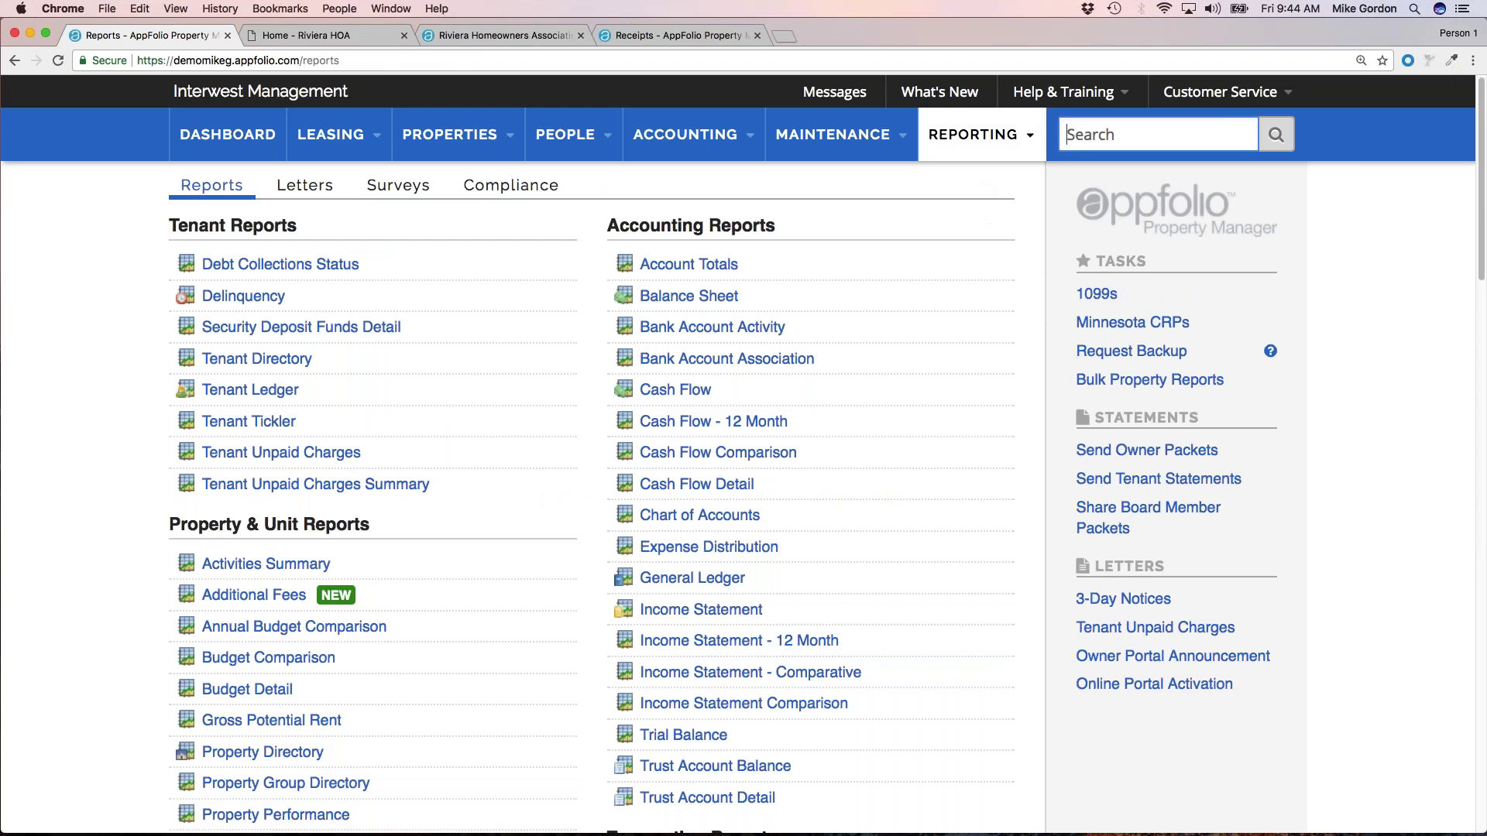
{"action": "left_click", "coordinate": [1111, 515]}
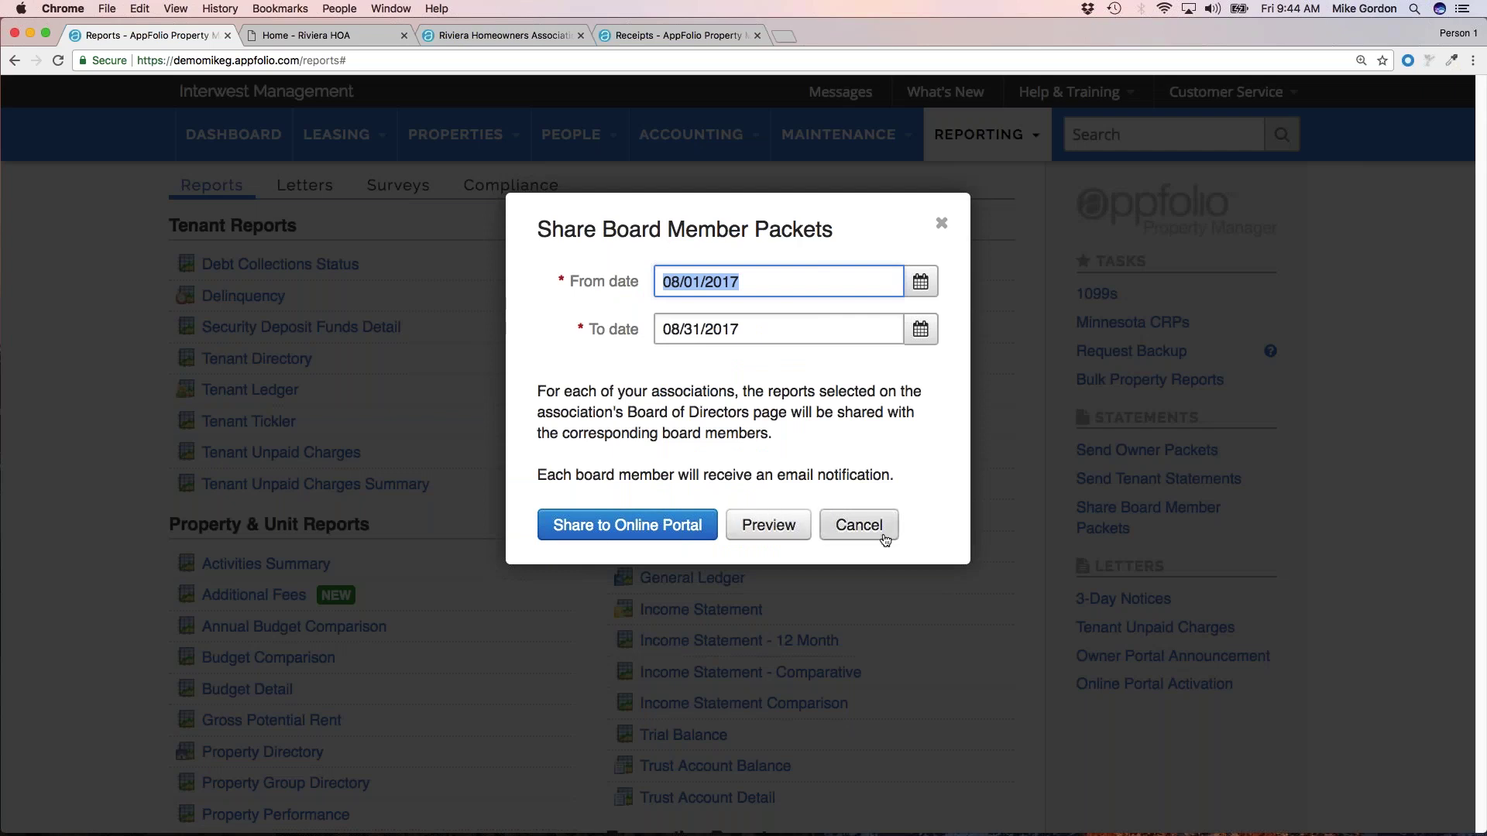
{"action": "left_click", "coordinate": [858, 525]}
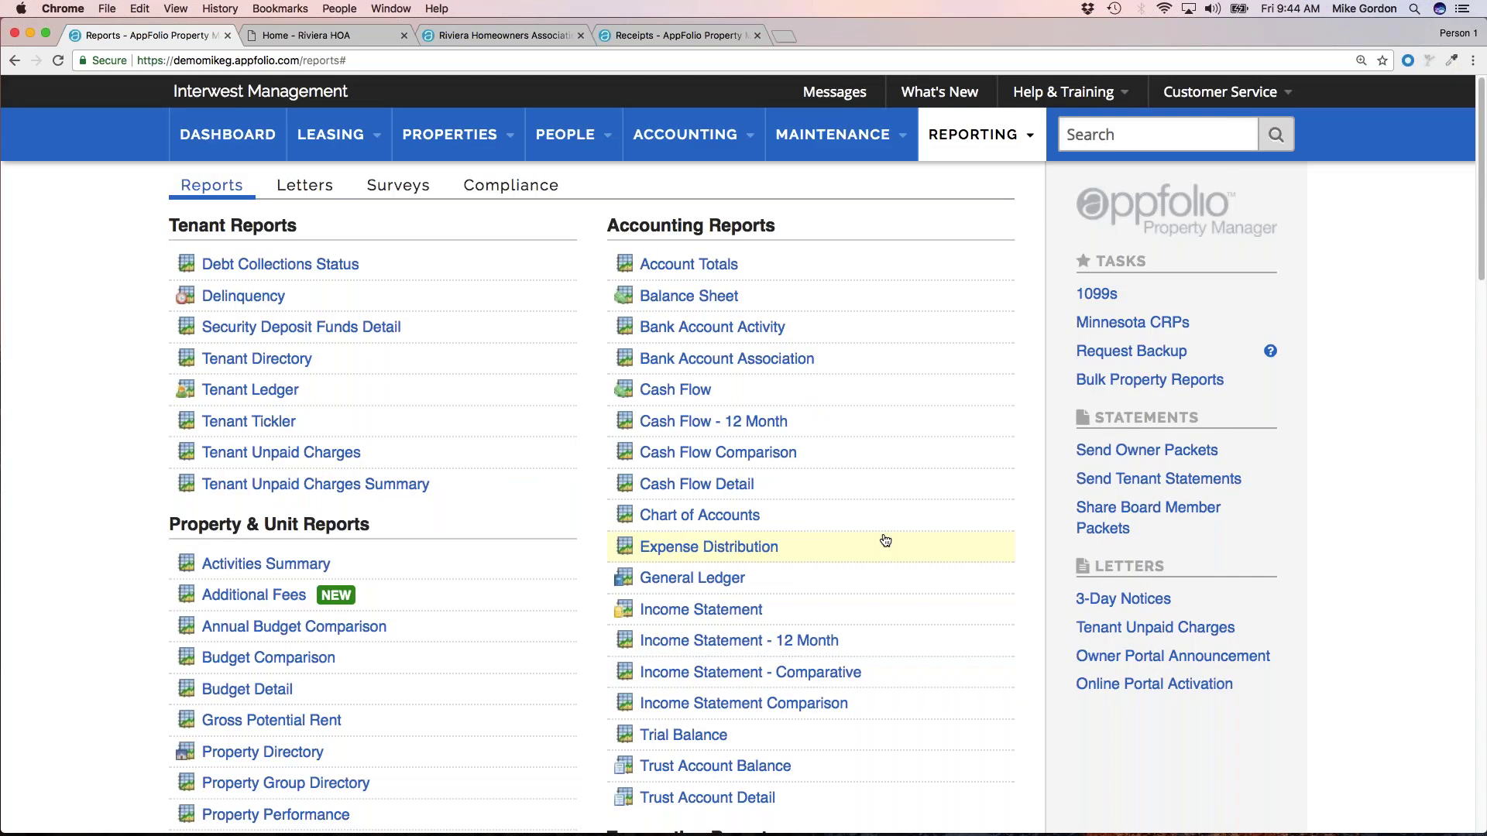